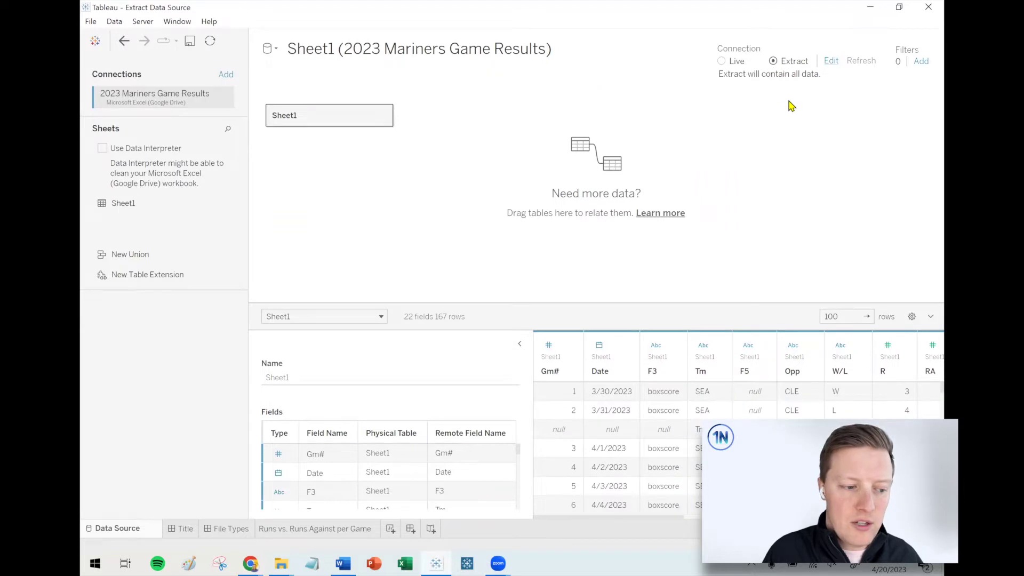
Review the extract settings of the 2023 Mariners Game Results data source and close them.
left_click(832, 61)
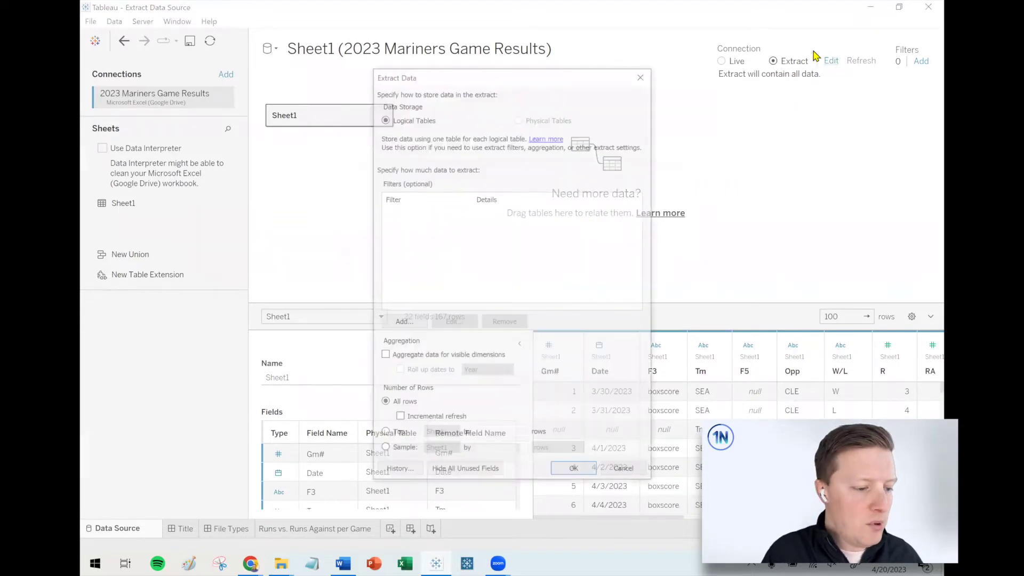
left_click(650, 74)
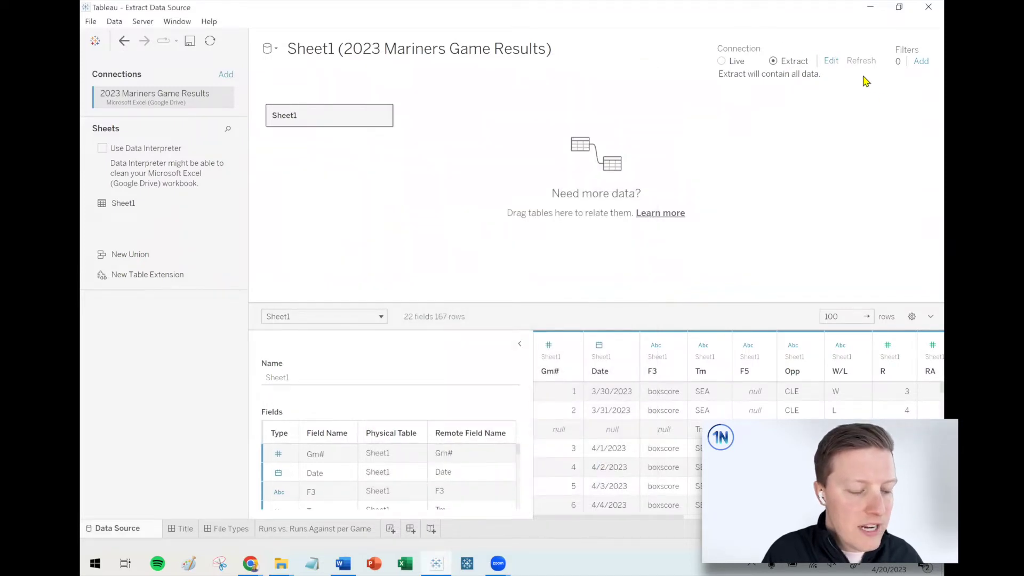
left_click(312, 536)
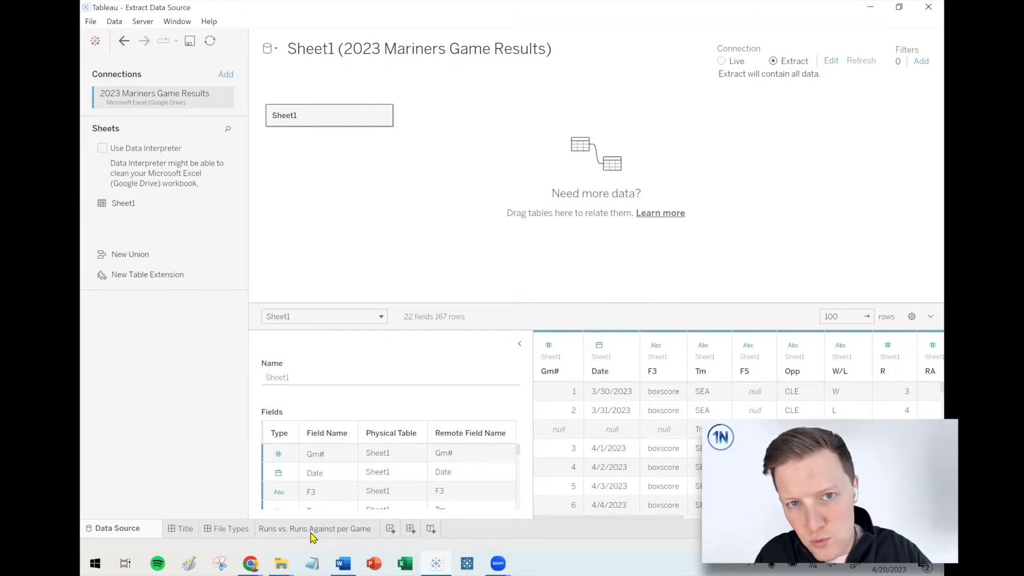
Switch the data source connection to Live and open its Extract Data settings from the Runs vs. Runs Against per Game worksheet.
left_click(721, 61)
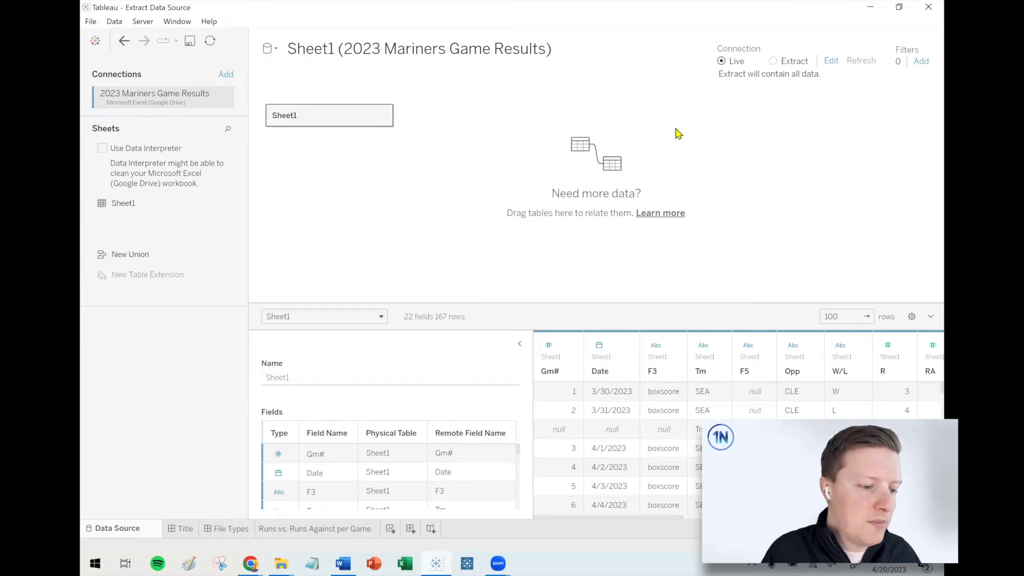
left_click(333, 529)
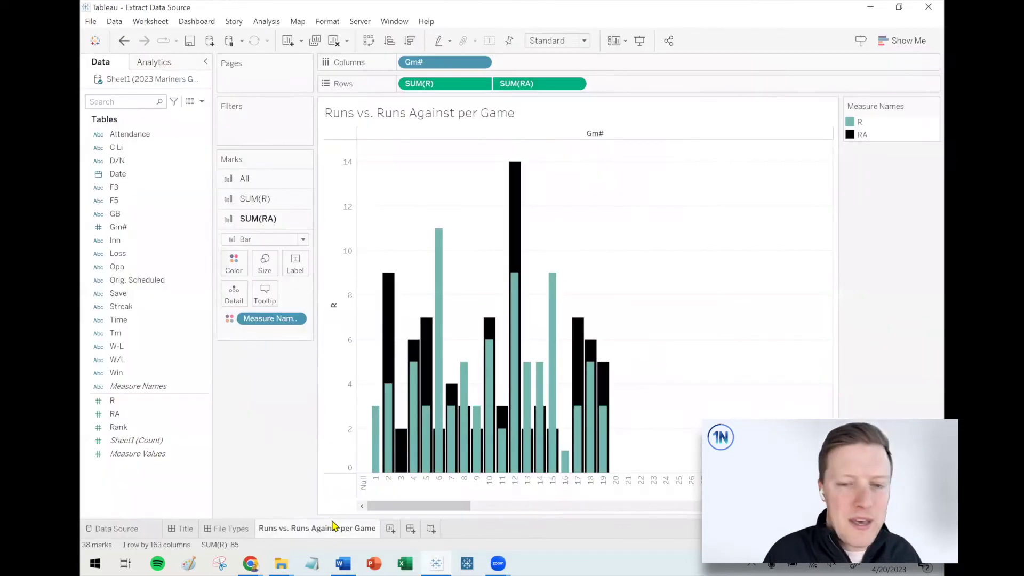
right_click(148, 84)
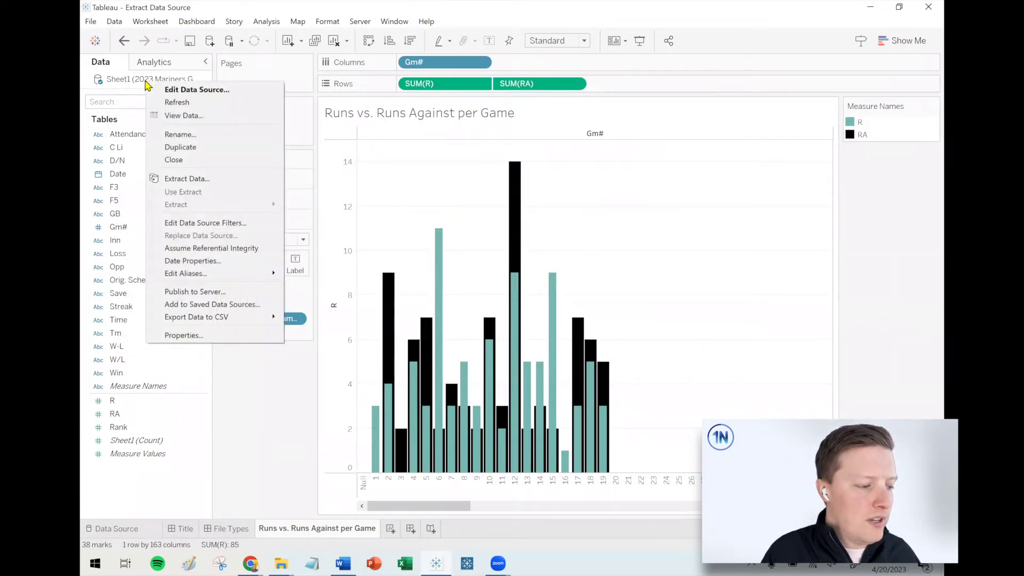
left_click(209, 180)
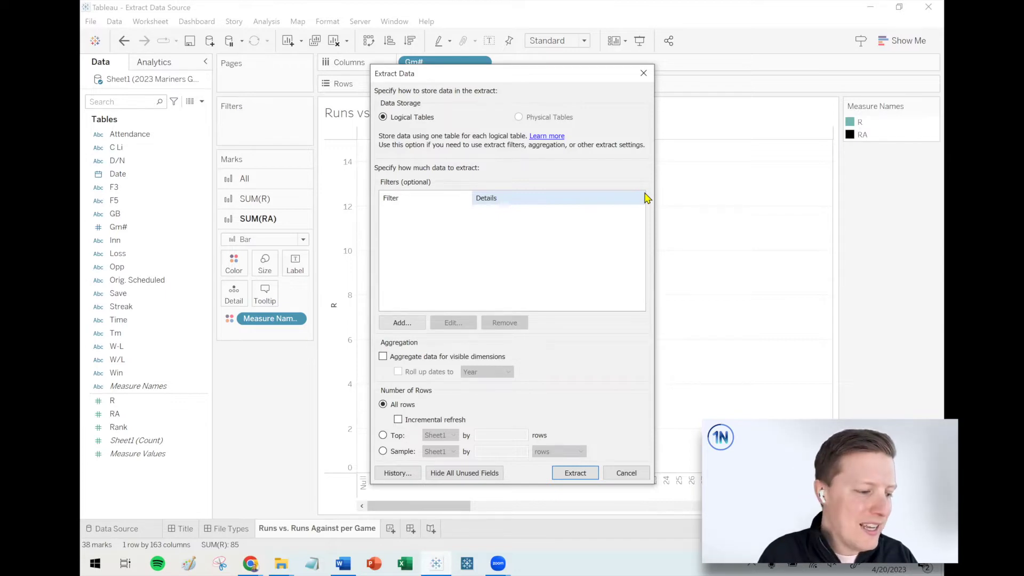
mouse_move(545, 102)
left_mouse_down()
mouse_move(515, 123)
mouse_move(533, 133)
mouse_move(584, 122)
mouse_move(554, 100)
left_mouse_up()
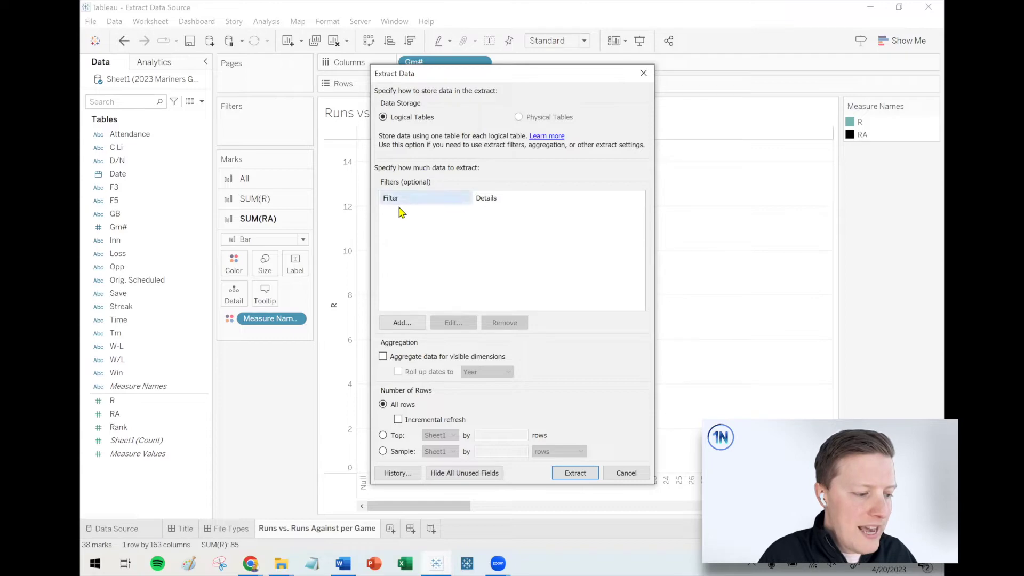
Switch to Chrome and examine the Team Game-by-Game Schedule on the Baseball Reference 2023 Seattle Mariners page.
mouse_move(259, 562)
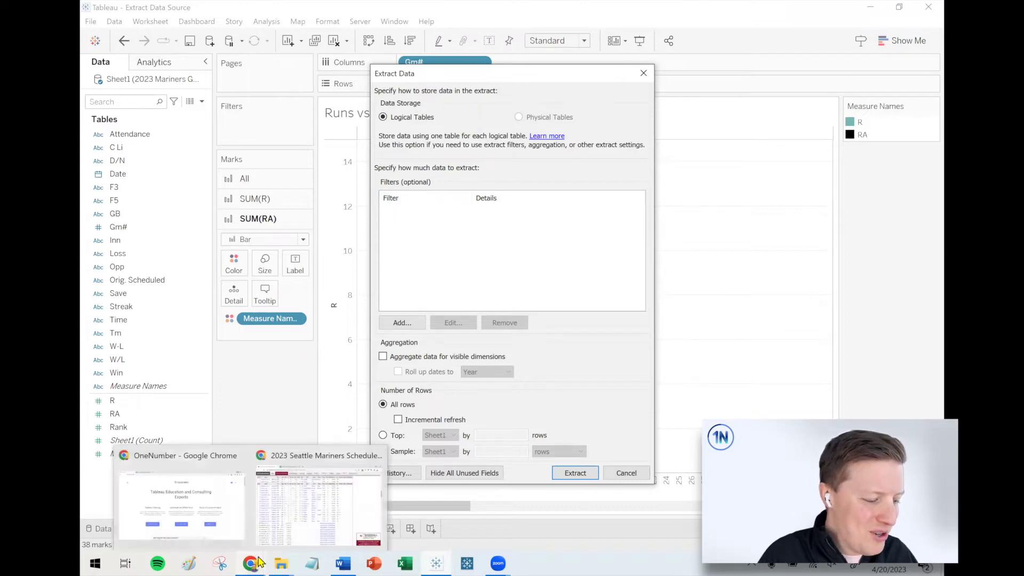
left_click(299, 534)
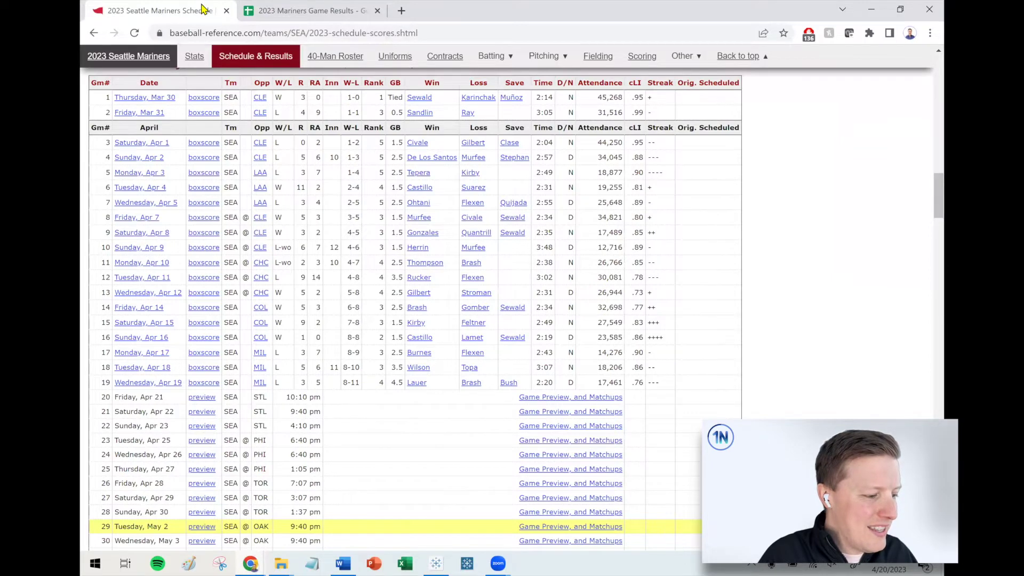
scroll(350, 171, "up", 7)
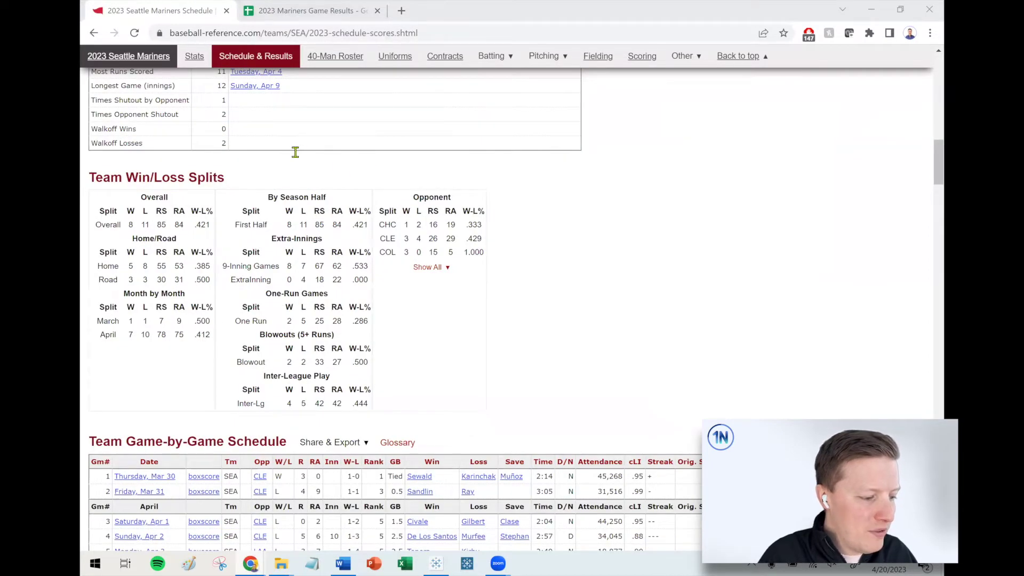
scroll(295, 152, "down", 6)
scroll(480, 160, "up", 1)
scroll(762, 181, "down", 1)
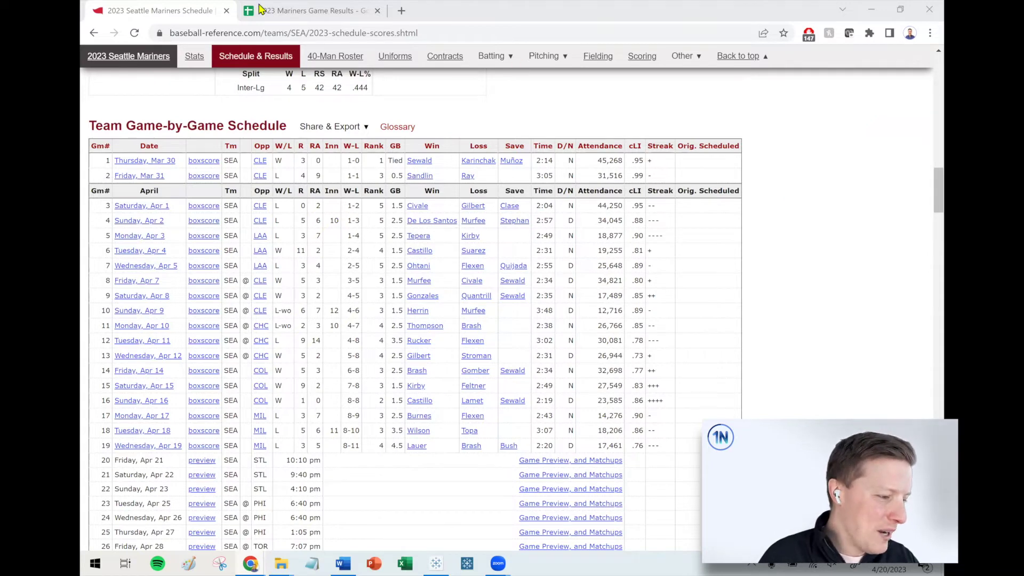
Compare the imported table in the 2023 Mariners Game Results spreadsheet with the web schedule, starting at cell A1, and return to Tableau.
key("ctrl+Tab")
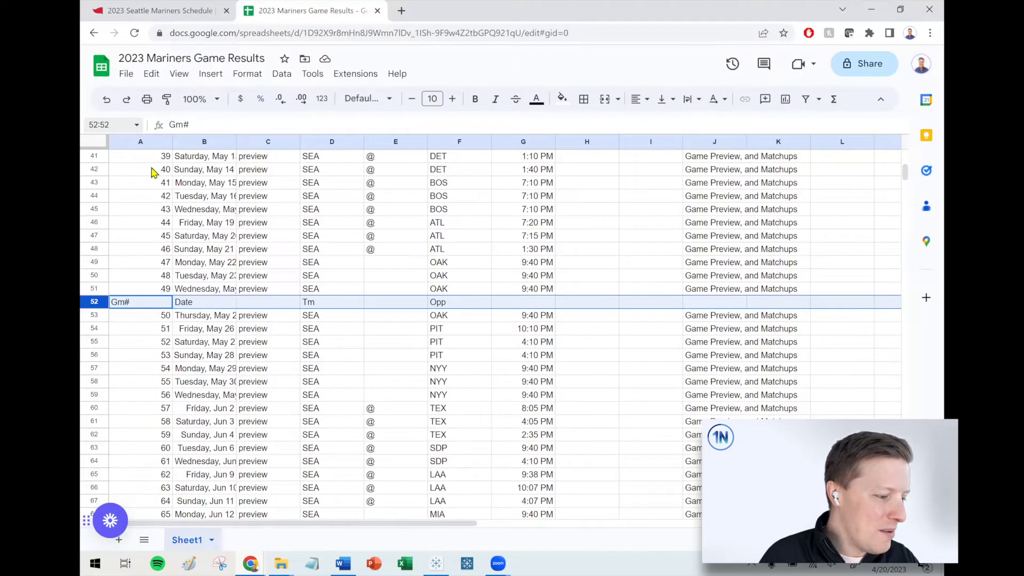
scroll(155, 165, "up", 10)
key("ctrl+Home")
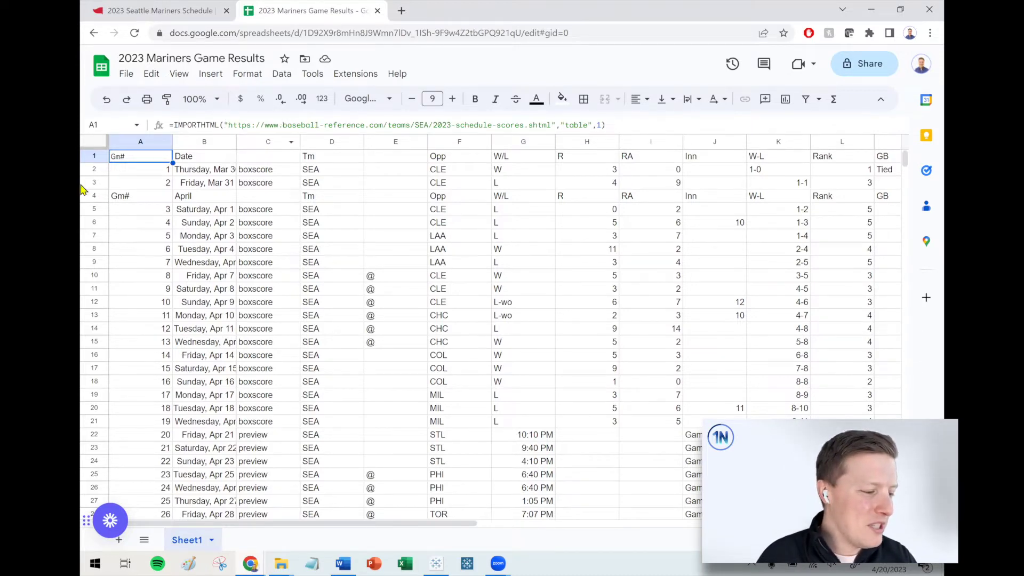
left_click(179, 12)
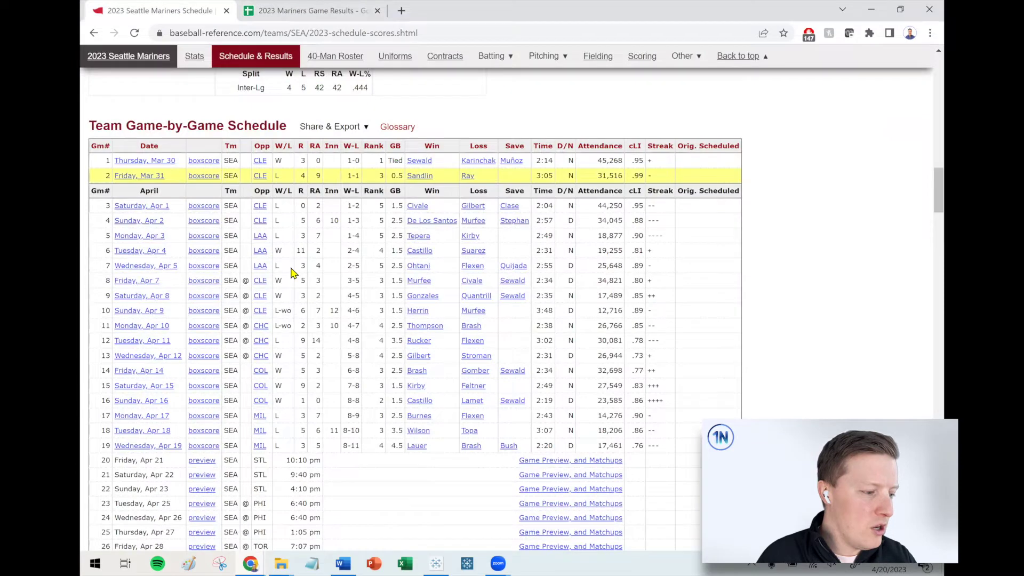
left_click(320, 13)
left_click(437, 564)
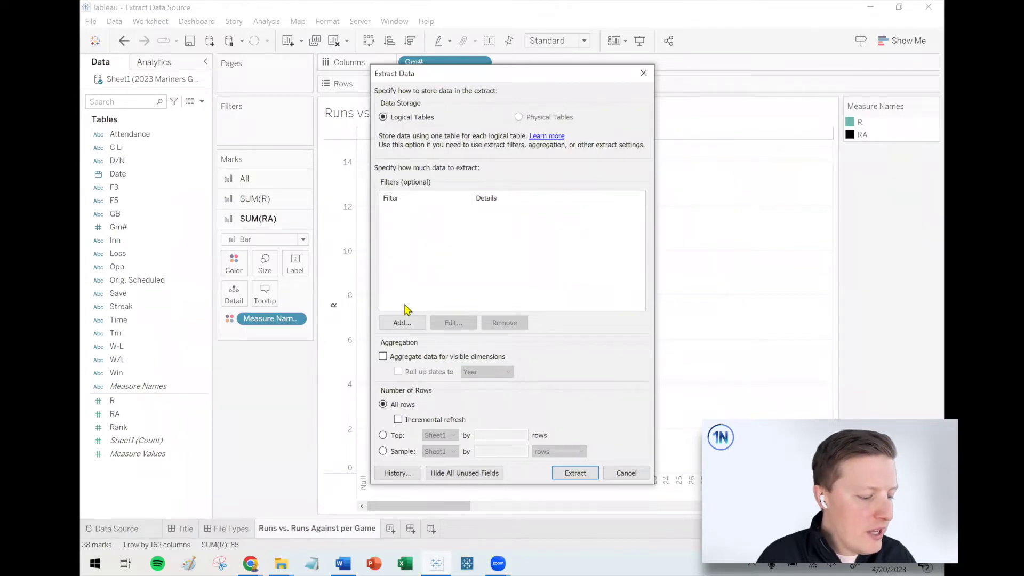
Examine the repeated header rows in the Baseball Reference schedule down to game 100, and return to Tableau's extract settings.
key("alt+Tab")
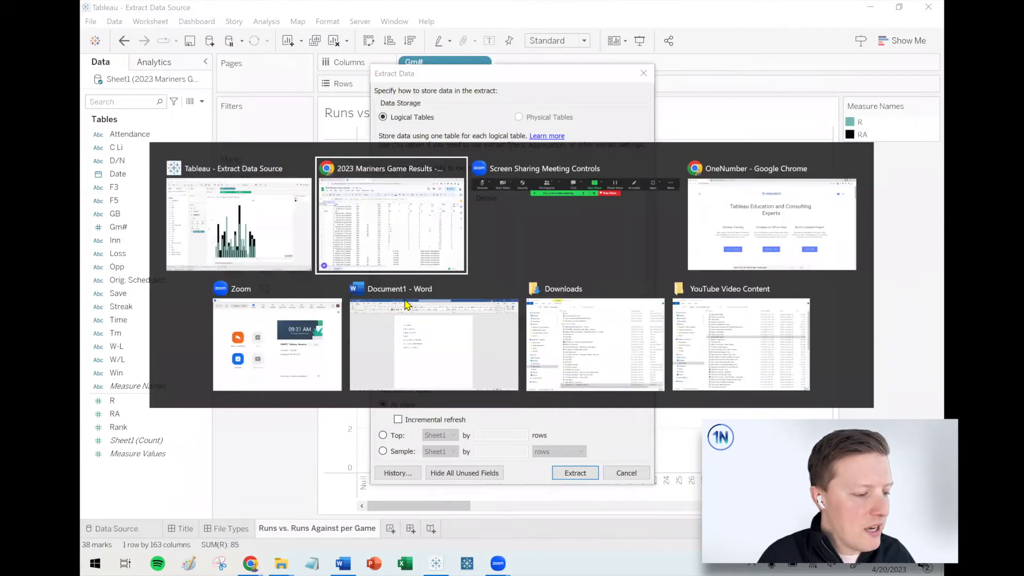
left_click(176, 16)
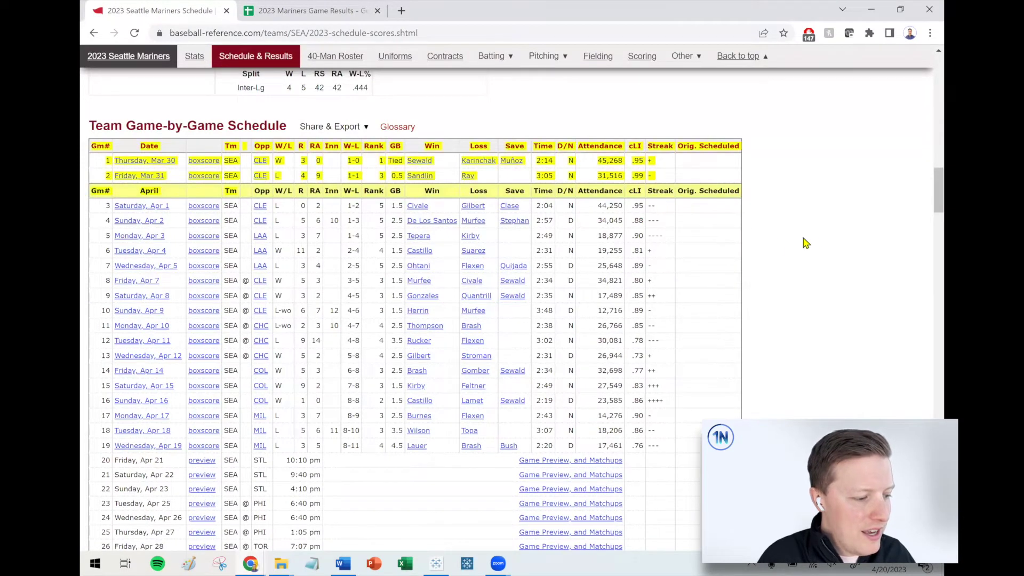
left_click(737, 208)
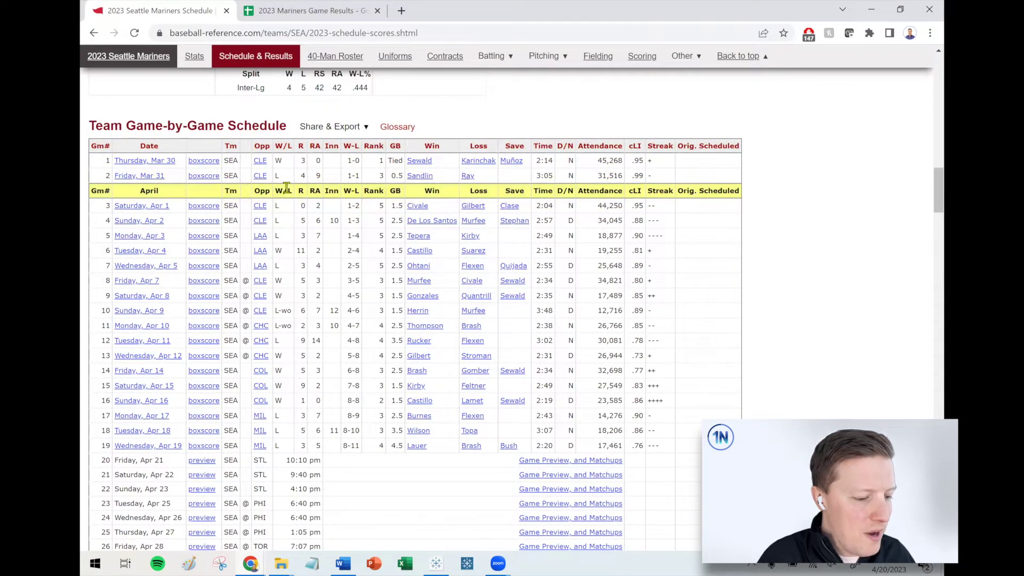
scroll(366, 223, "down", 3)
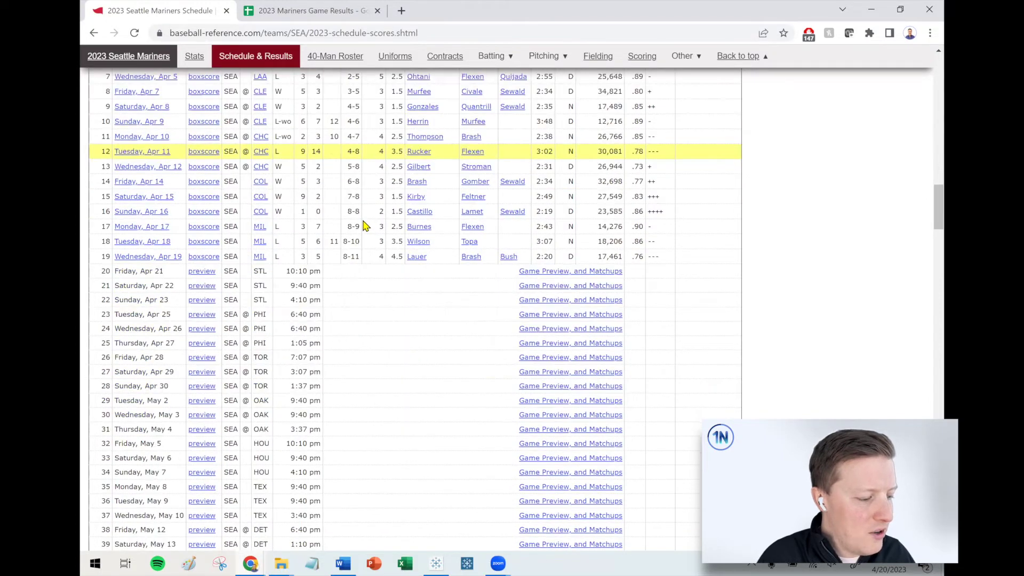
scroll(214, 266, "down", 5)
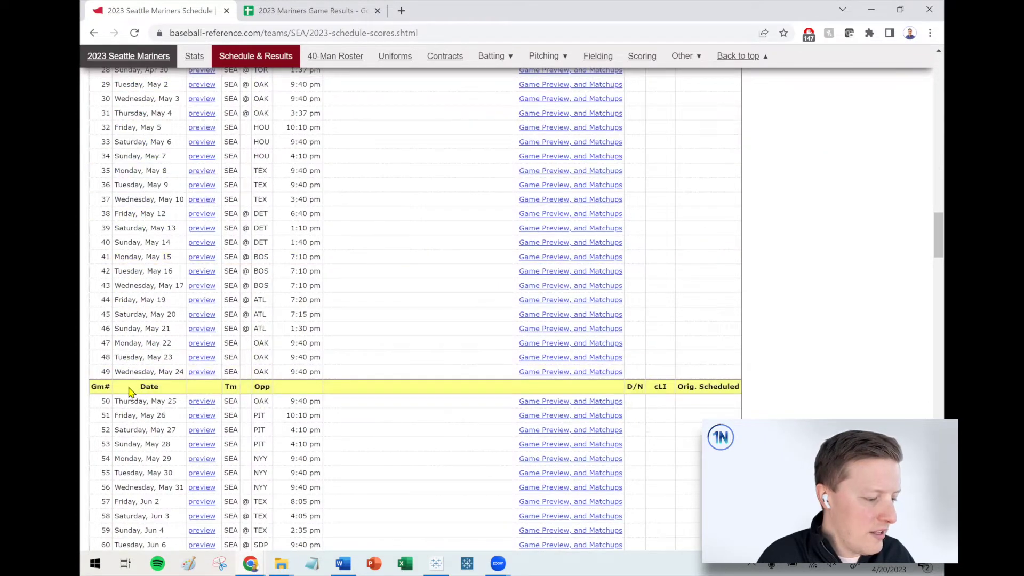
scroll(144, 395, "down", 8)
scroll(154, 400, "down", 4)
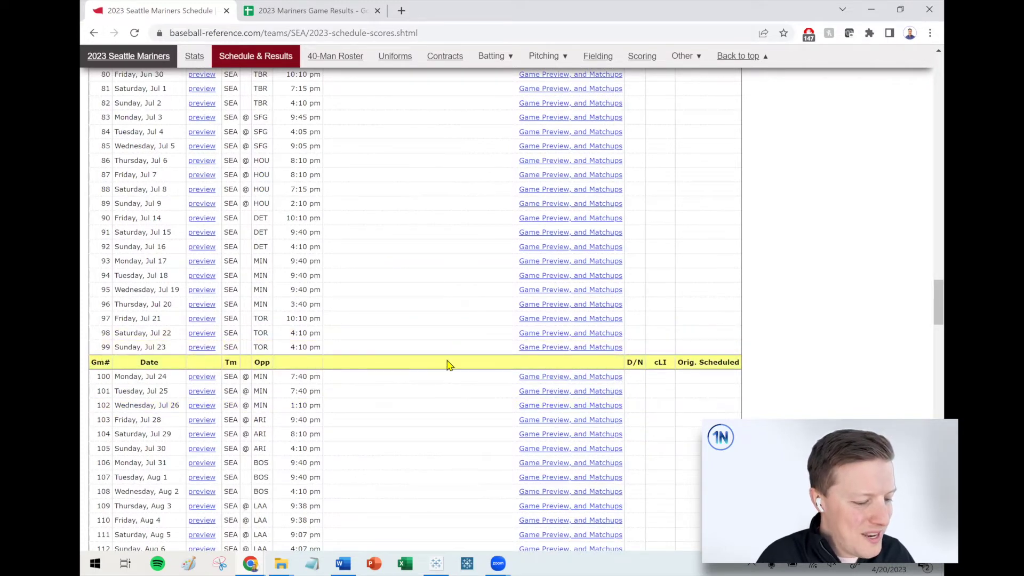
key("alt+Tab")
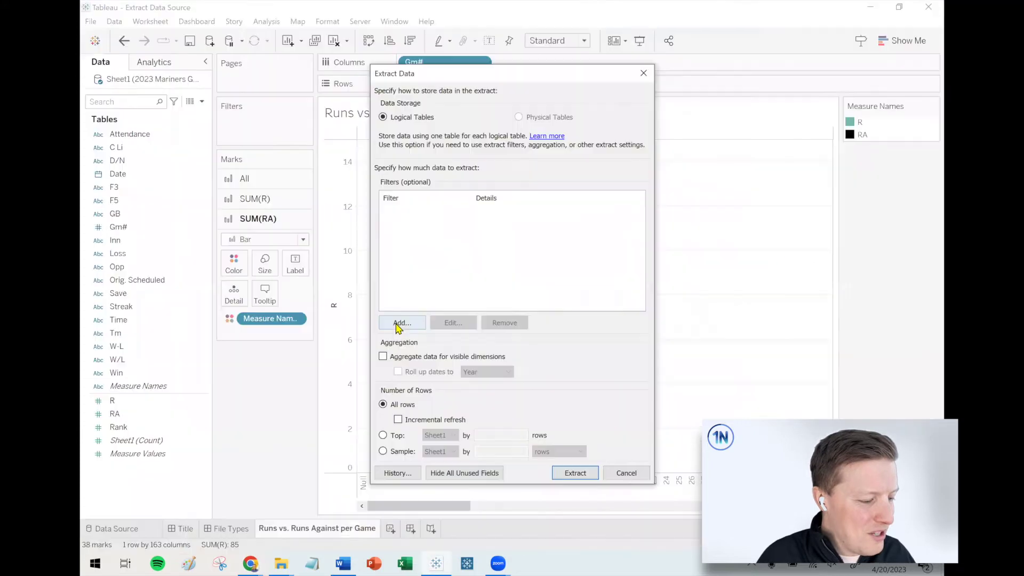
Add an extract filter on the Gm# field that excludes Null values.
left_click(399, 323)
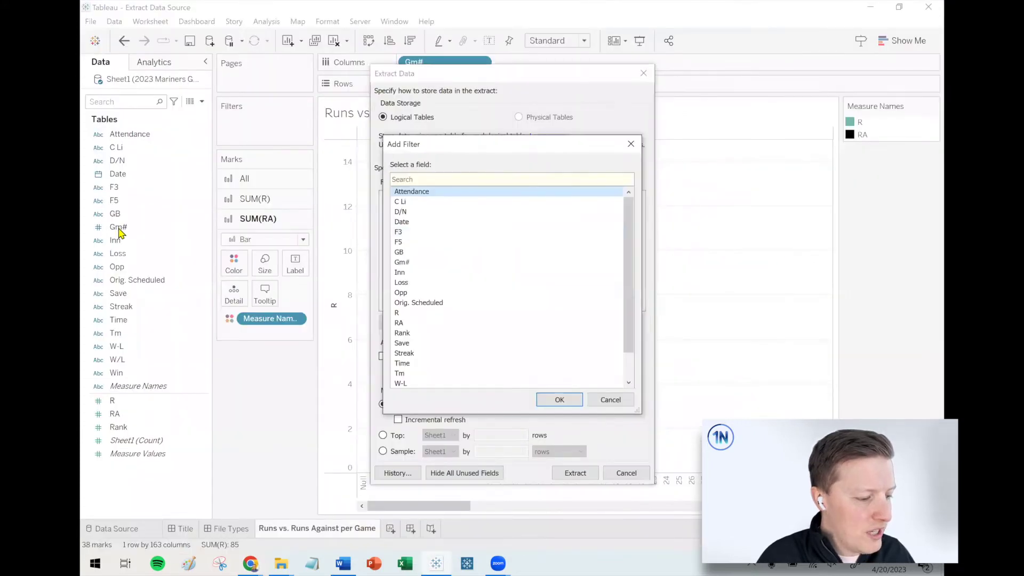
left_click(401, 262)
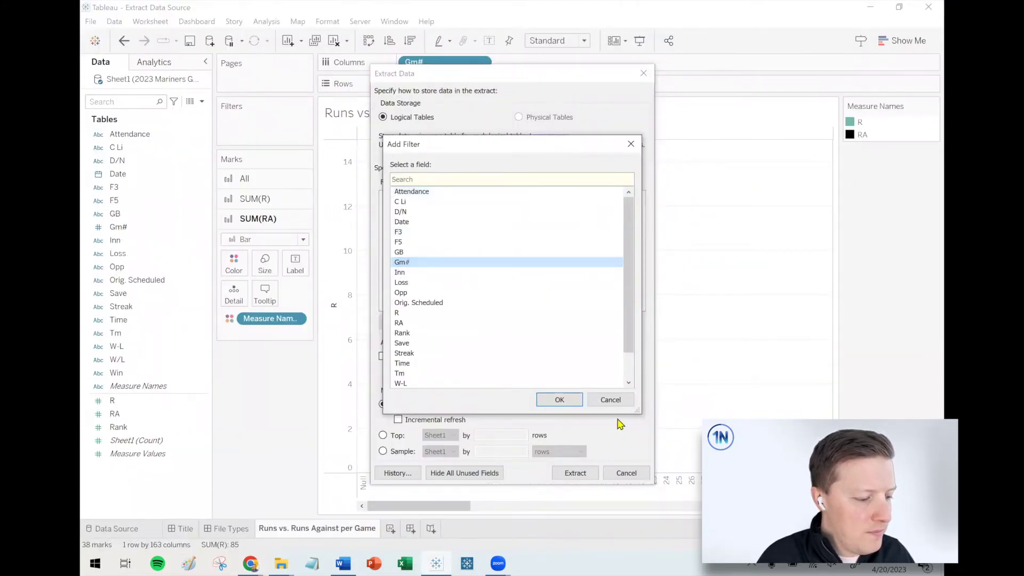
left_click(565, 400)
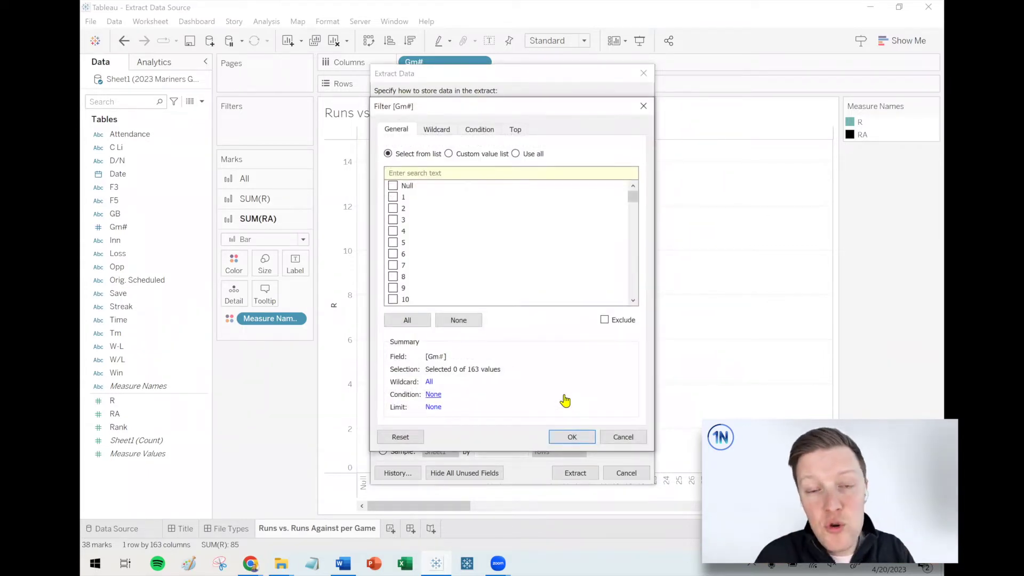
scroll(634, 288, "down", 20)
scroll(634, 288, "down", 5)
left_click_drag(633, 288, 645, 155)
left_click(393, 186)
left_click(605, 321)
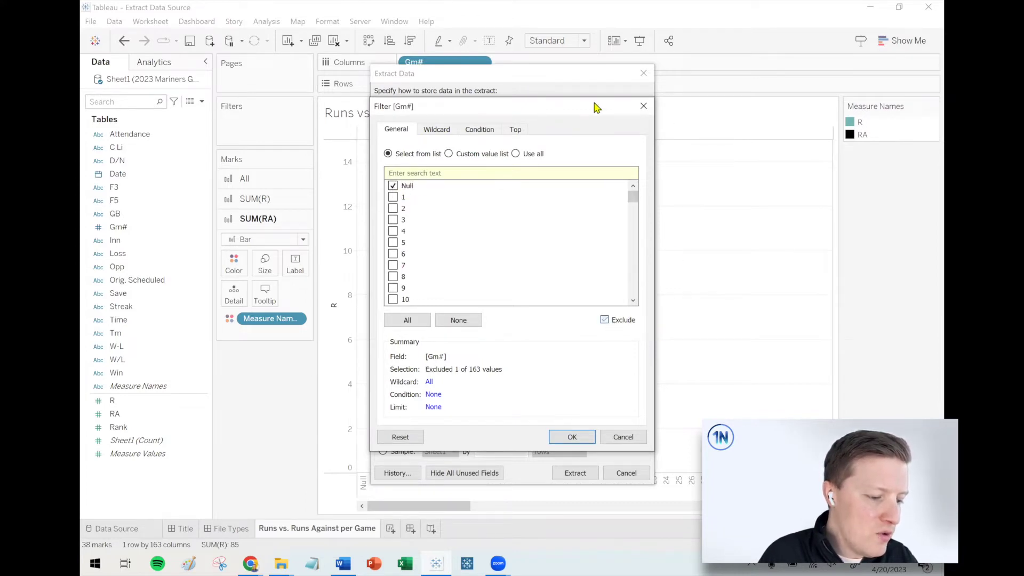
left_click(571, 438)
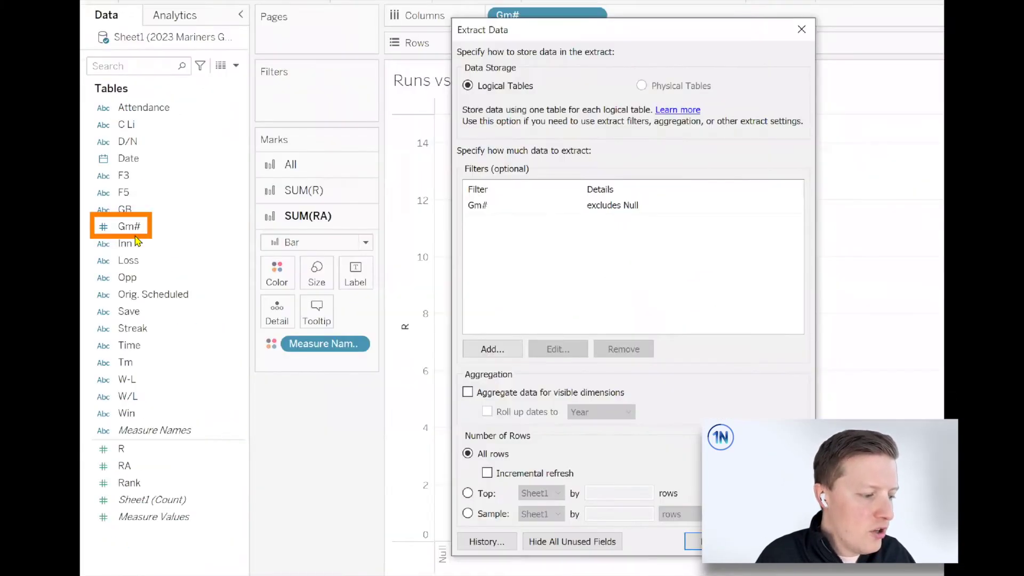
key("alt+Tab")
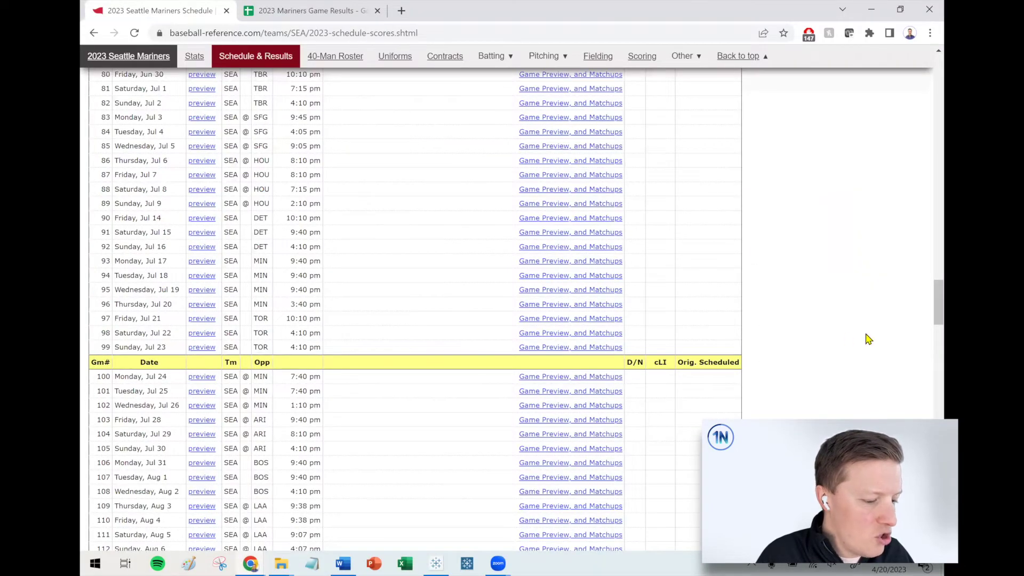
key("alt+Tab")
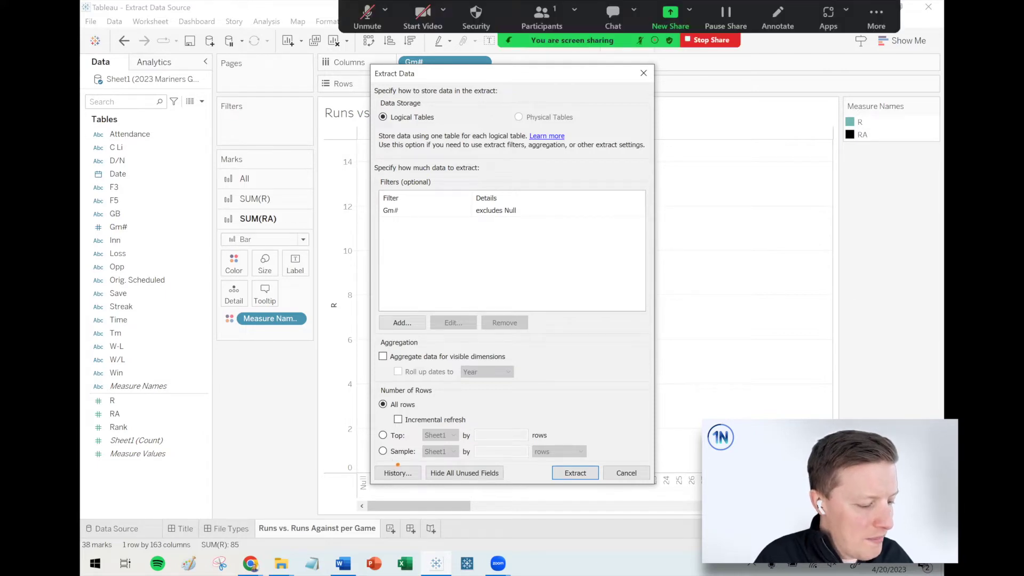
left_click_drag(479, 522, 451, 475)
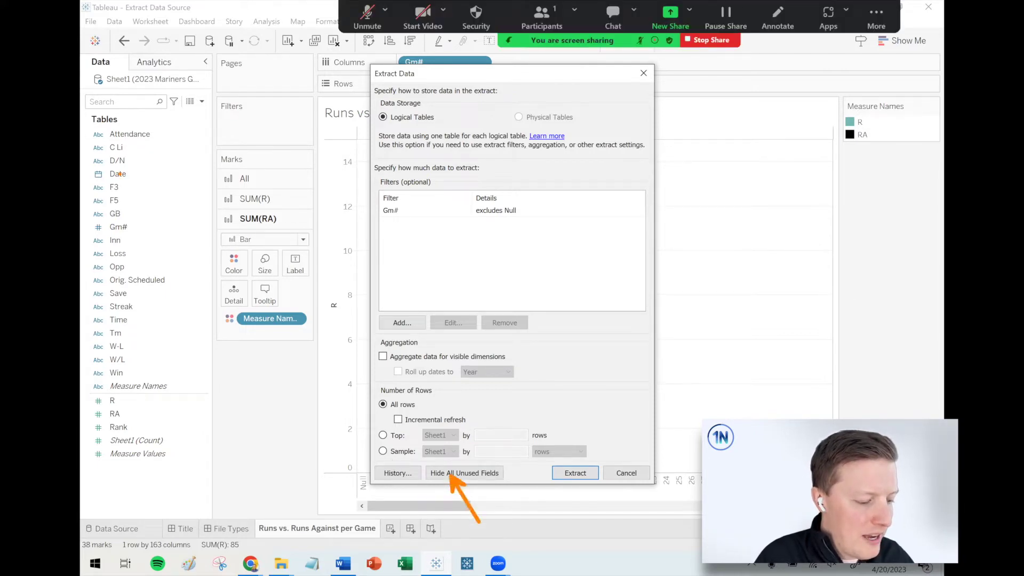
mouse_move(86, 140)
left_mouse_down()
mouse_move(110, 103)
mouse_move(201, 129)
mouse_move(208, 322)
mouse_move(170, 419)
mouse_move(119, 453)
mouse_move(81, 260)
mouse_move(90, 128)
left_mouse_up()
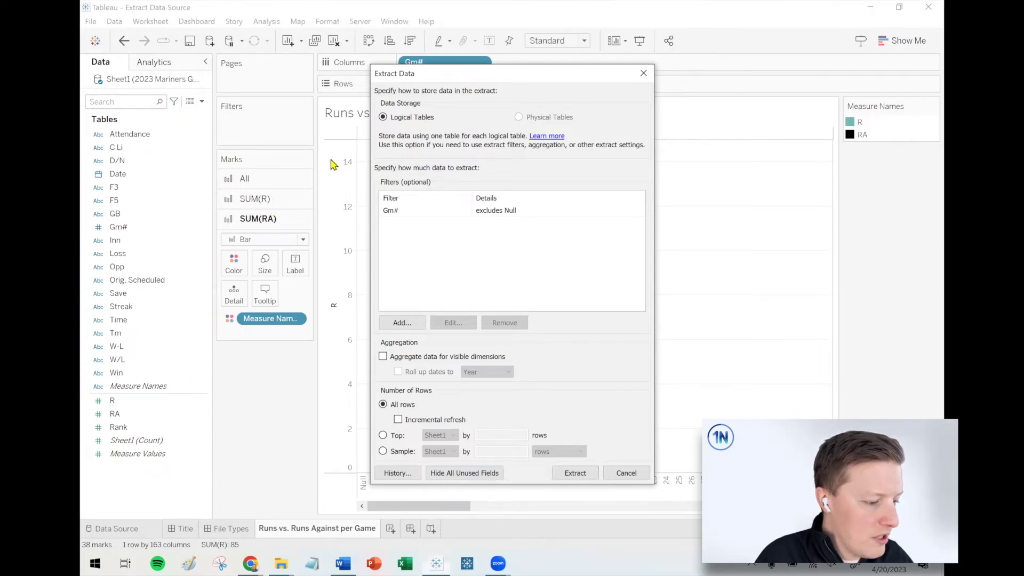
Move the Extract Data dialog aside to uncover the chart and hide all unused fields from the extract.
left_click_drag(440, 84, 520, 98)
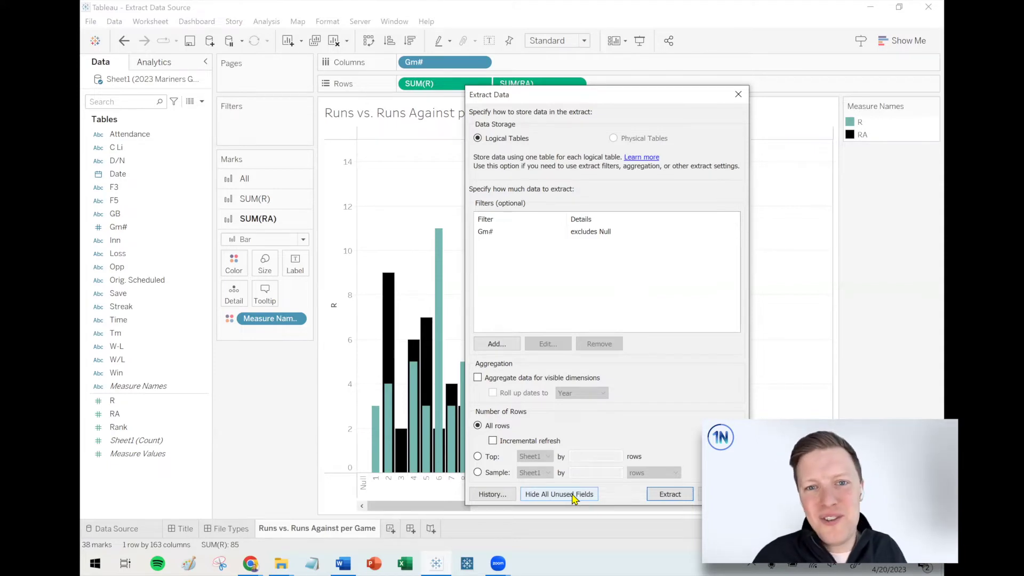
left_click(574, 495)
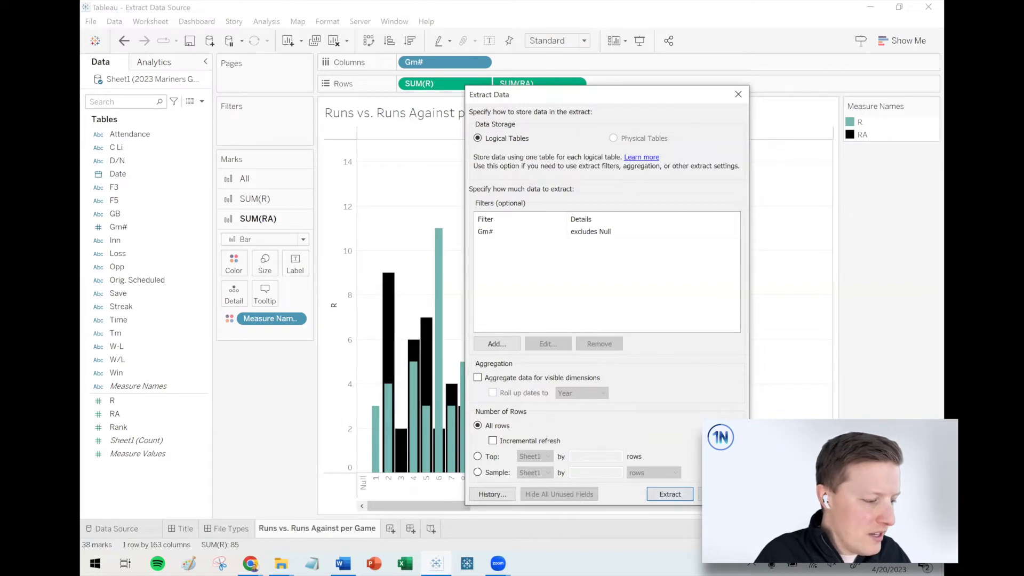
mouse_move(212, 120)
left_mouse_down()
mouse_move(198, 51)
mouse_move(163, 40)
mouse_move(110, 43)
mouse_move(82, 79)
mouse_move(83, 502)
mouse_move(110, 512)
mouse_move(201, 463)
mouse_move(231, 215)
mouse_move(211, 102)
left_mouse_up()
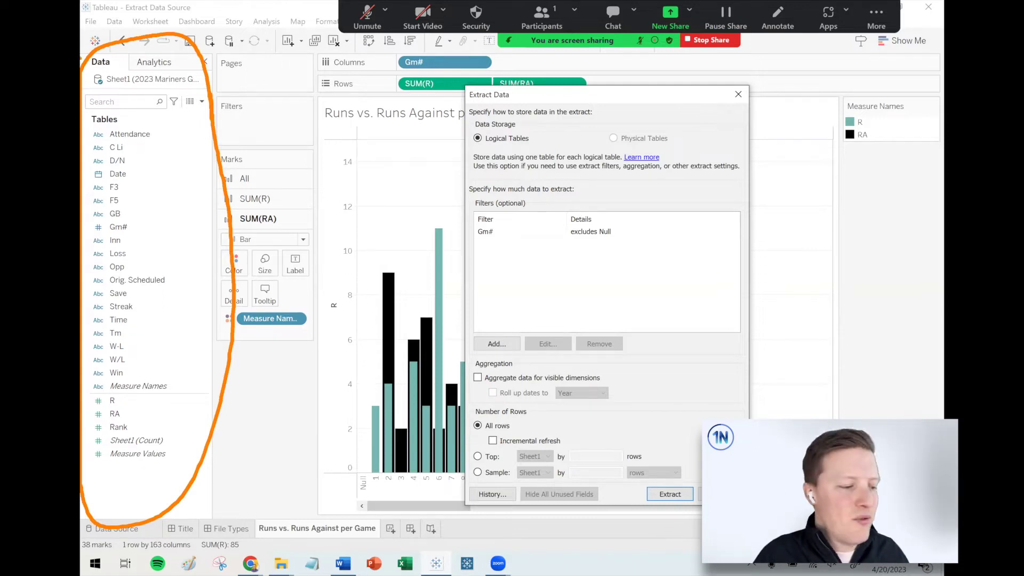
Create the extract with the Gm# filter and hidden unused fields, and inspect the remaining fields and the game 12 bar.
left_click_drag(127, 84, 153, 130)
mouse_move(114, 68)
left_mouse_down()
mouse_move(90, 83)
mouse_move(107, 61)
left_mouse_up()
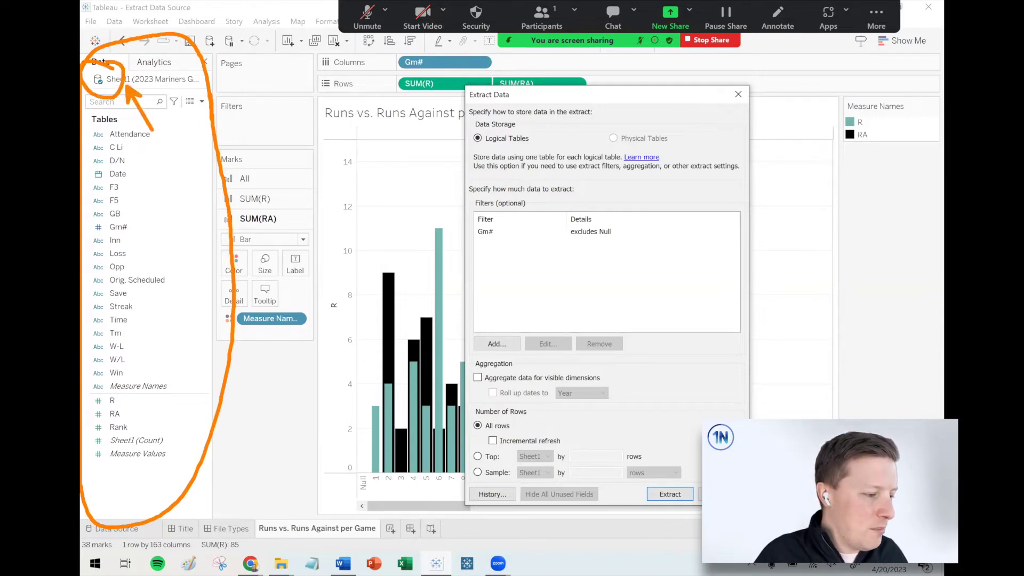
left_click(670, 494)
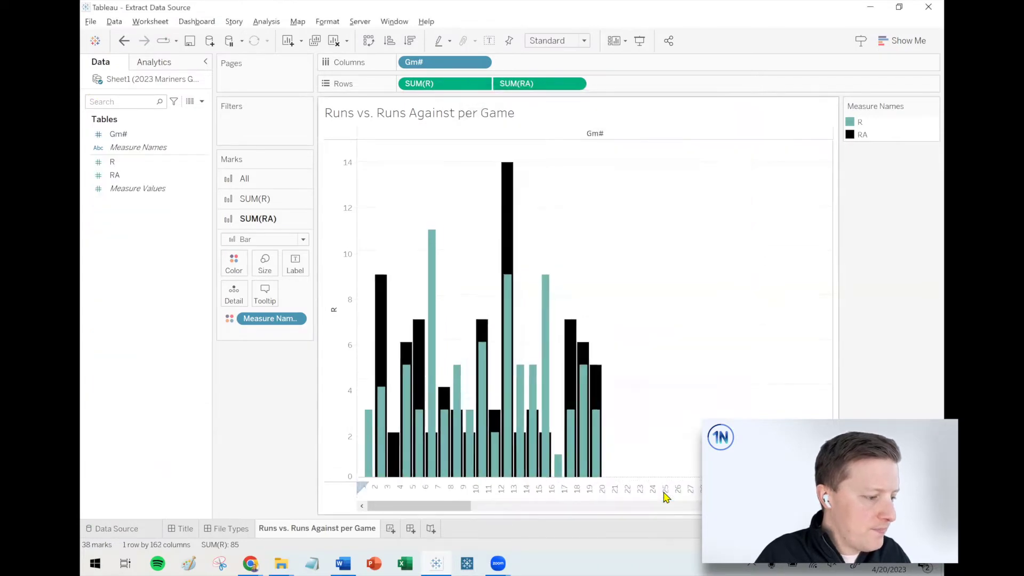
left_click(131, 162)
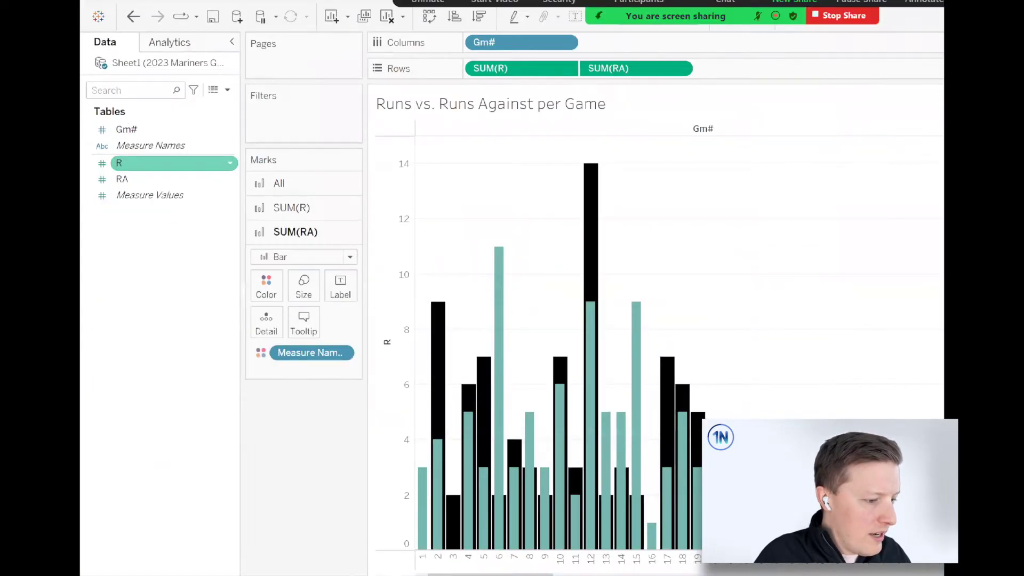
left_click_drag(124, 101, 80, 130)
mouse_move(169, 82)
left_mouse_down()
mouse_move(141, 328)
mouse_move(88, 84)
left_mouse_up()
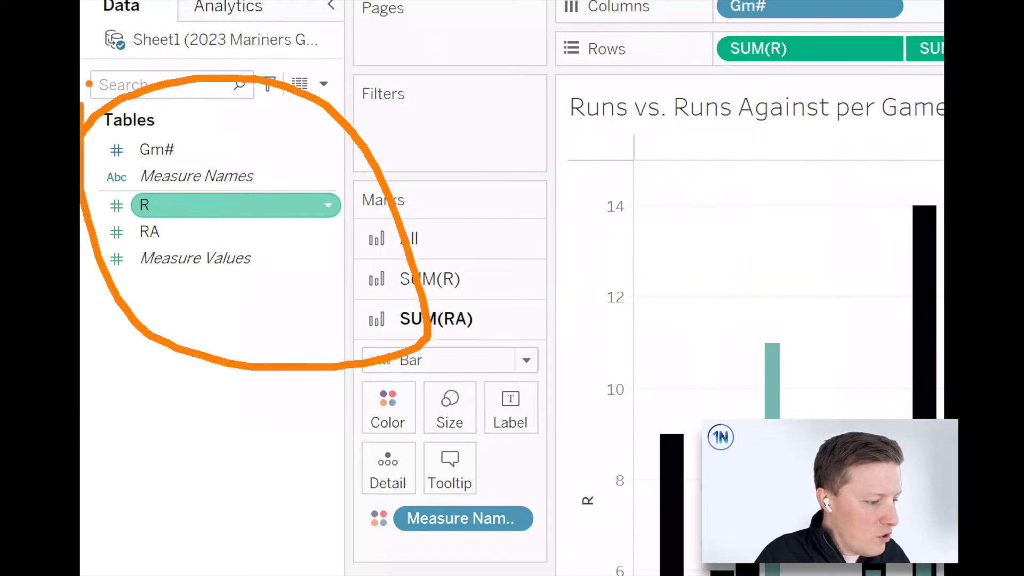
mouse_move(121, 21)
left_mouse_down()
mouse_move(115, 65)
mouse_move(118, 22)
mouse_move(135, 31)
left_mouse_up()
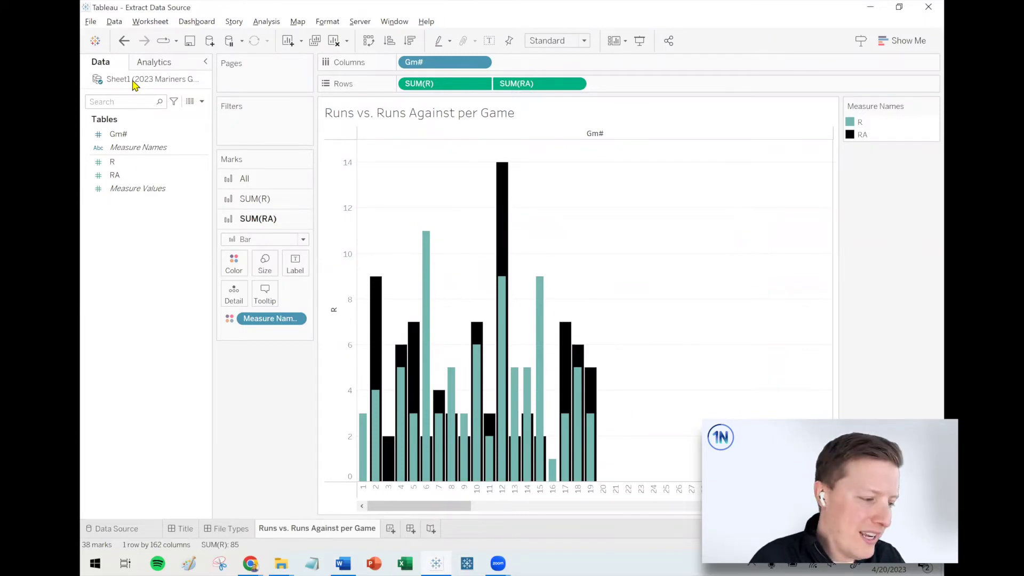
mouse_move(502, 187)
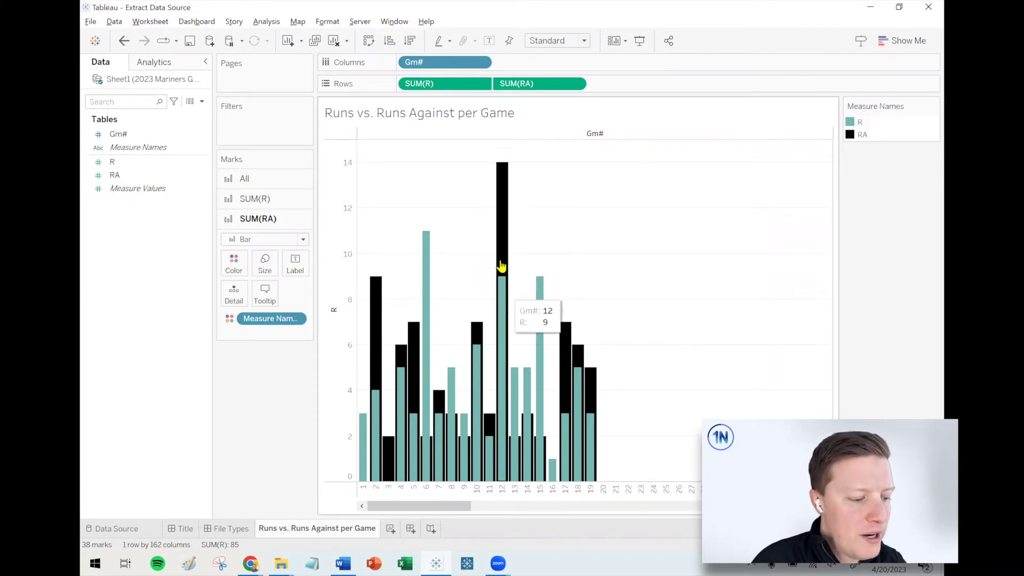
Switch the Sheet1 data source from the extract to the live connection, show the hidden fields, and unhide Opp.
right_click(143, 82)
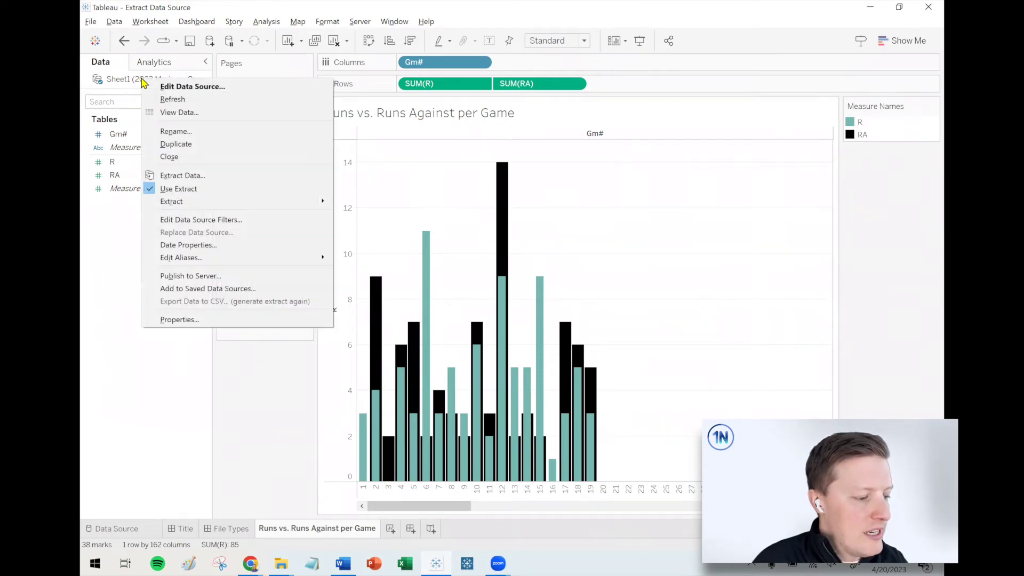
left_click(218, 191)
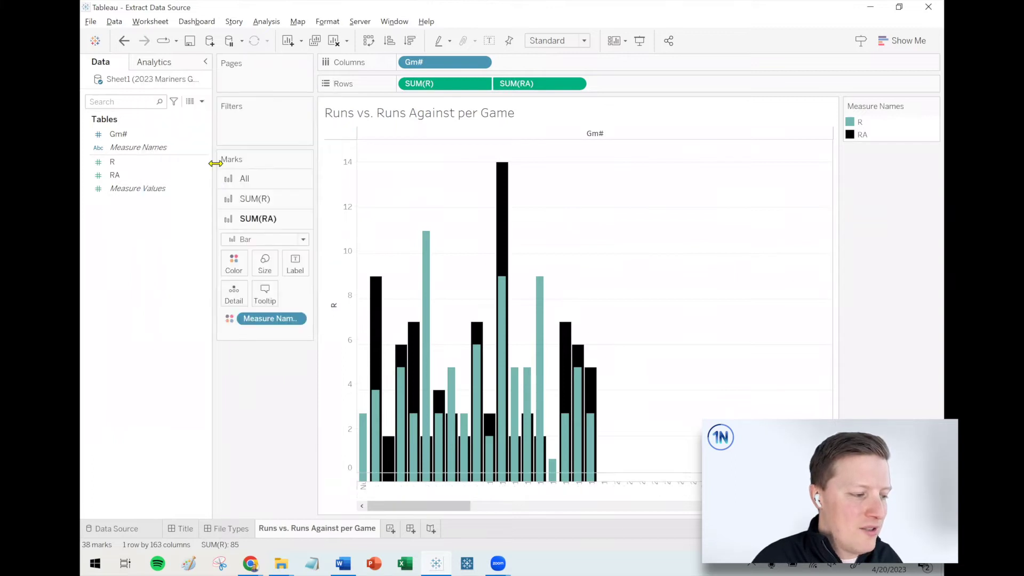
left_click(202, 101)
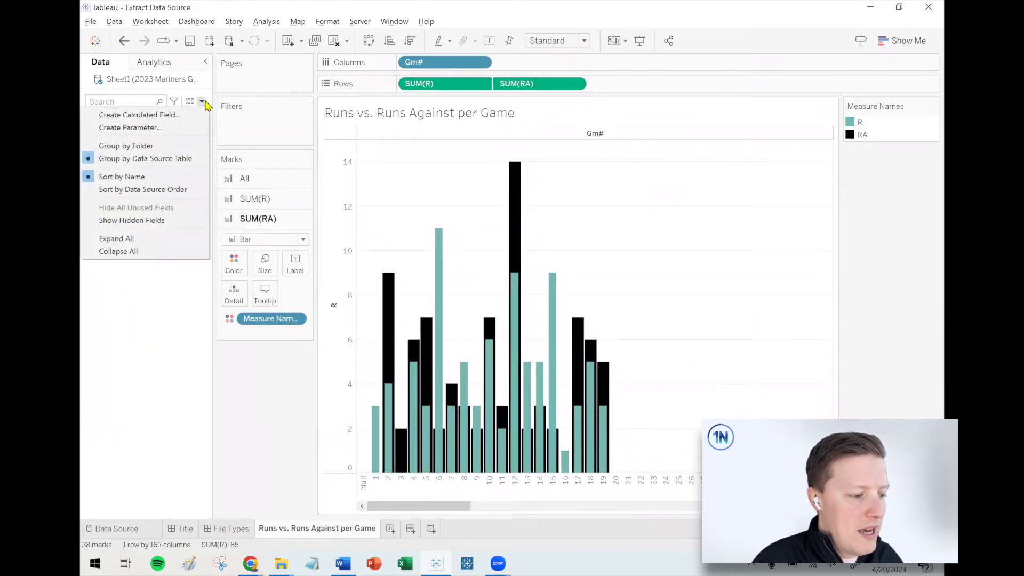
left_click(170, 220)
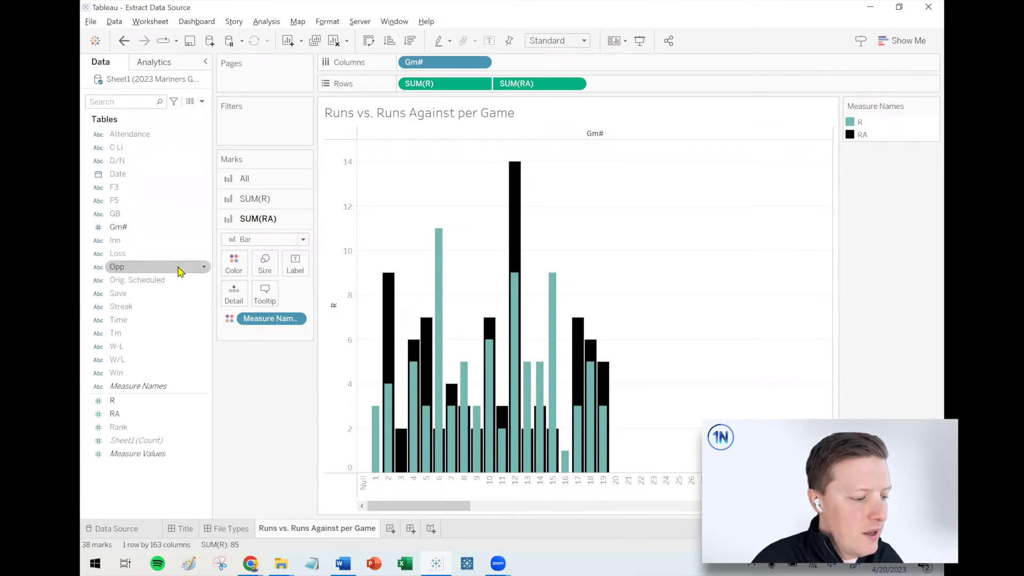
left_click(203, 266)
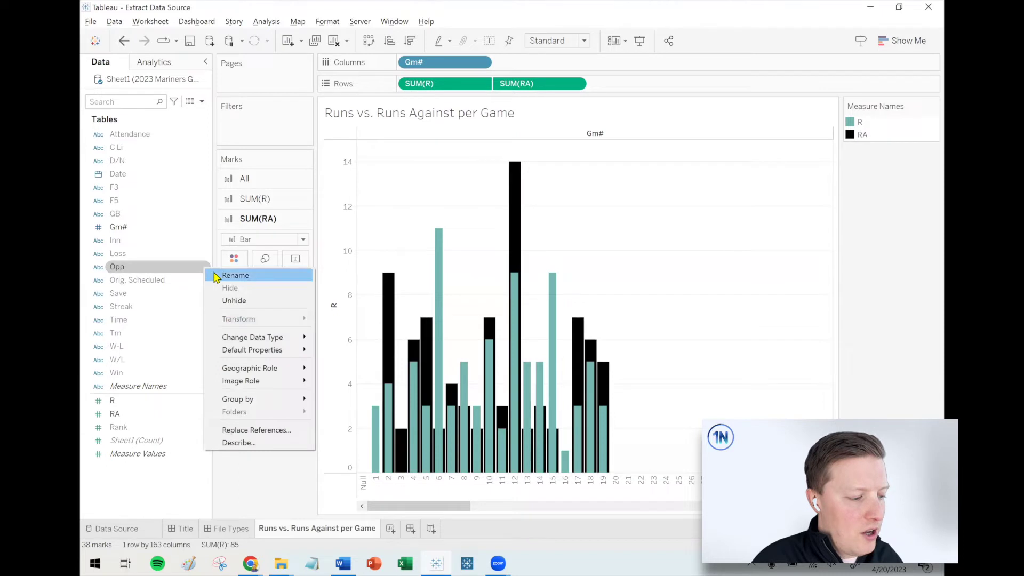
left_click(235, 301)
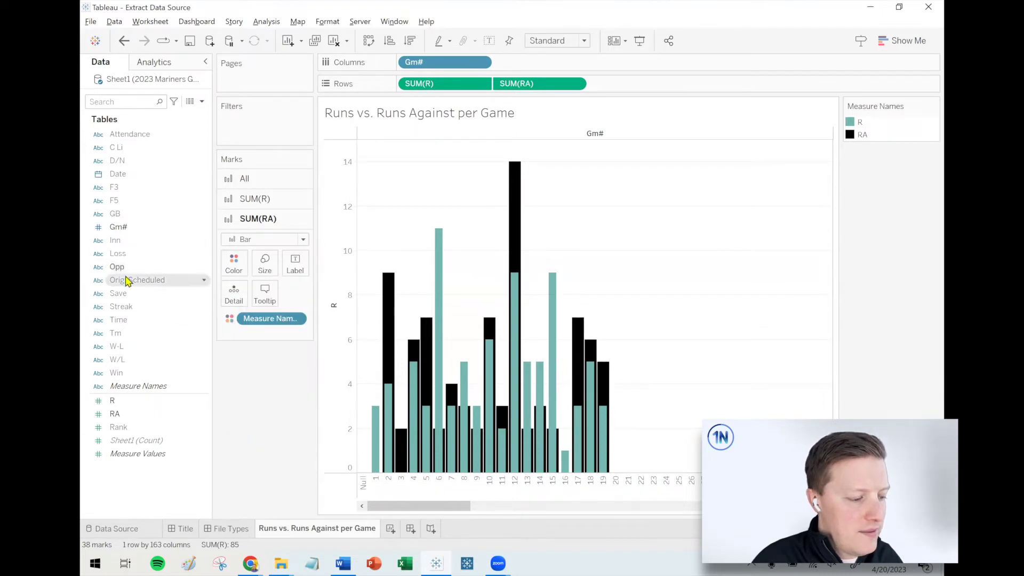
Add the Opp field to the tooltip for all marks and check the tooltip on the game 12 bars.
left_click(244, 179)
left_click_drag(118, 269, 265, 256)
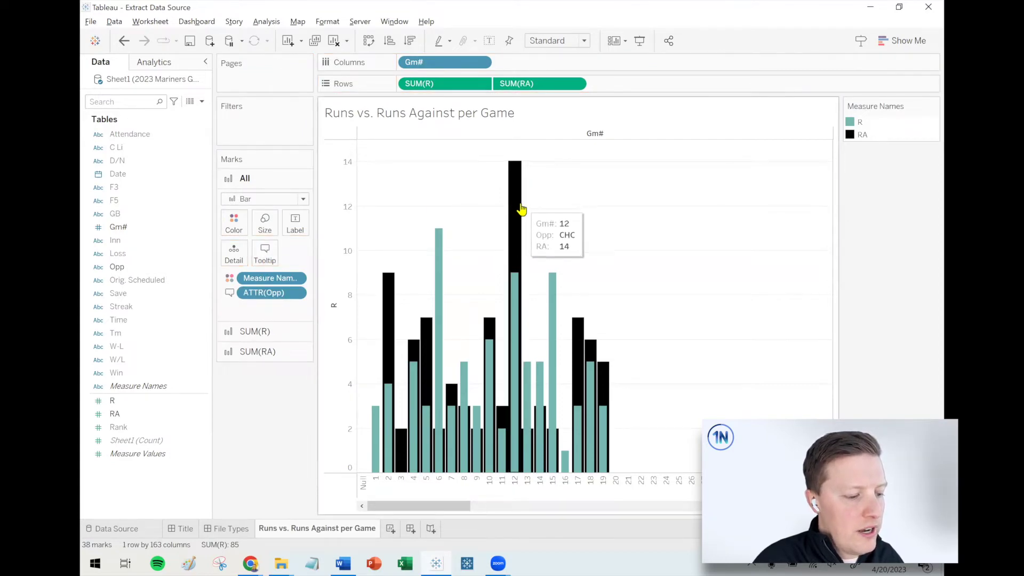
mouse_move(515, 290)
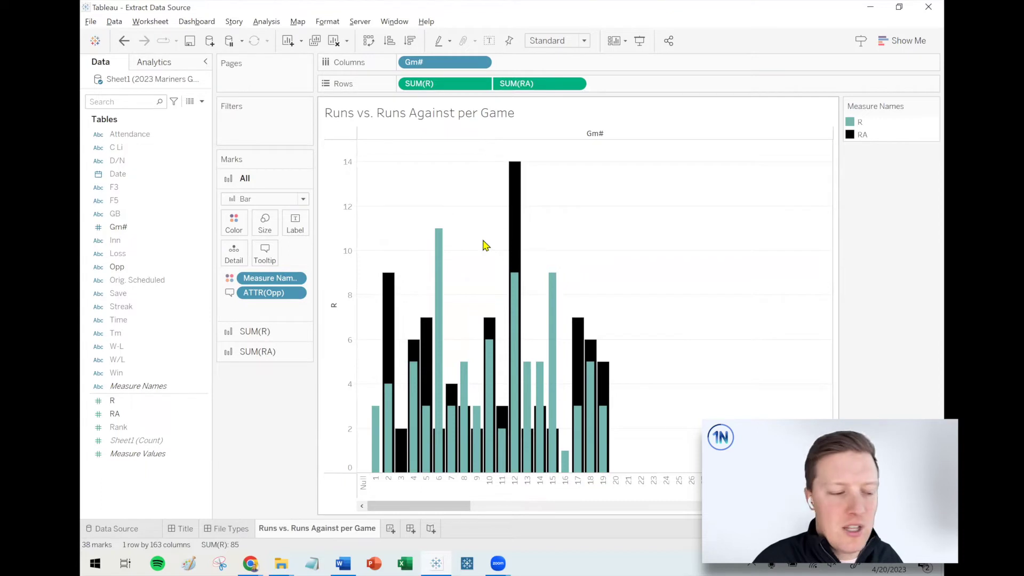
Try to switch the Sheet1 data source back to the existing extract, and undo the switch.
right_click(131, 84)
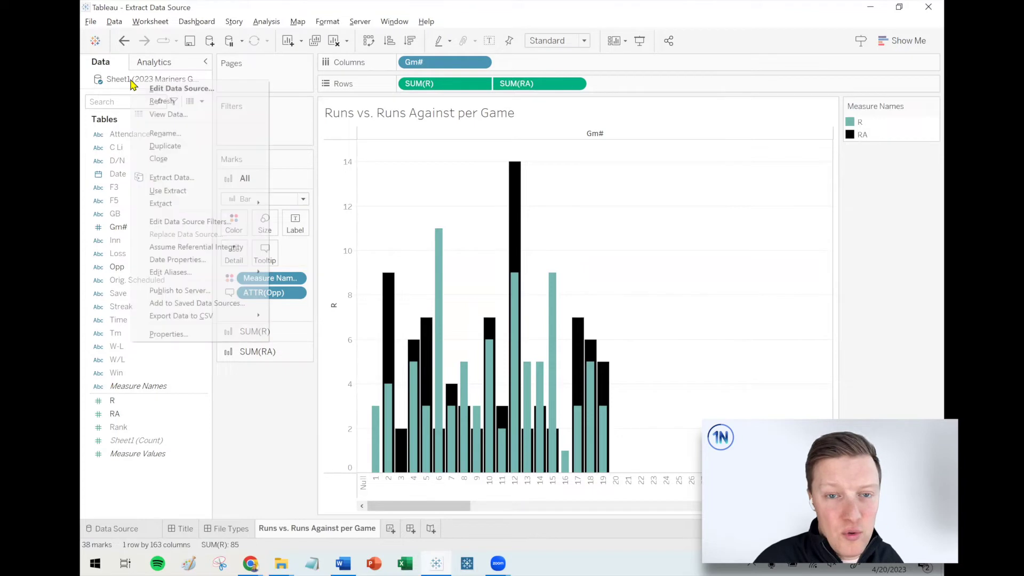
left_click(205, 193)
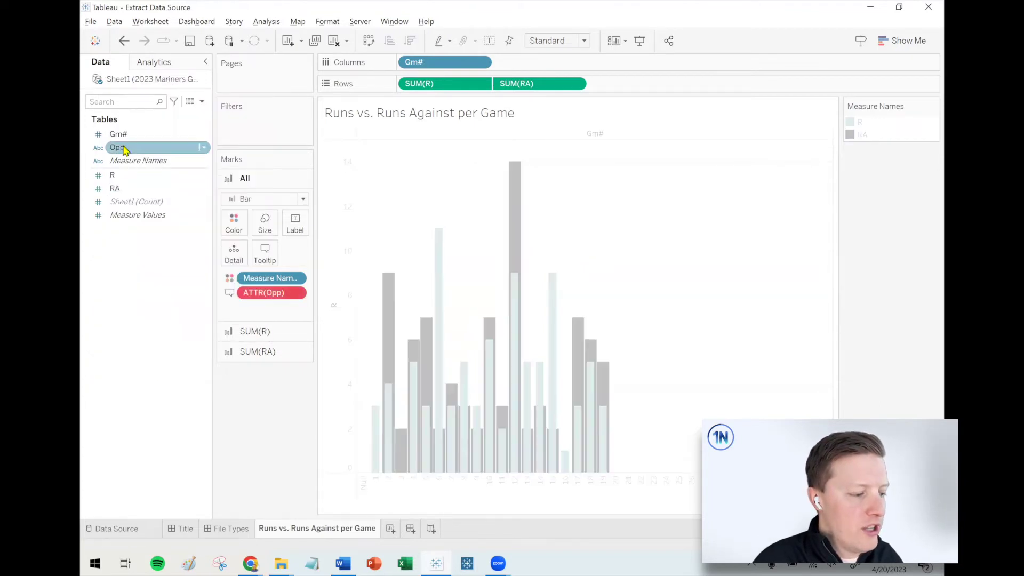
left_click(124, 43)
Remove the existing extract from the Sheet1 data source and delete the extract file.
right_click(132, 80)
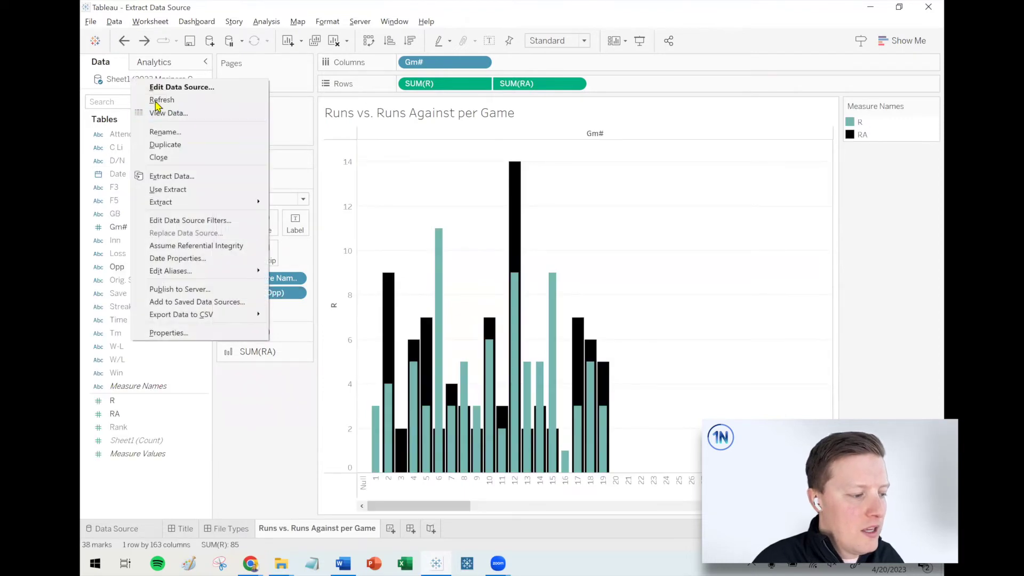
mouse_move(209, 205)
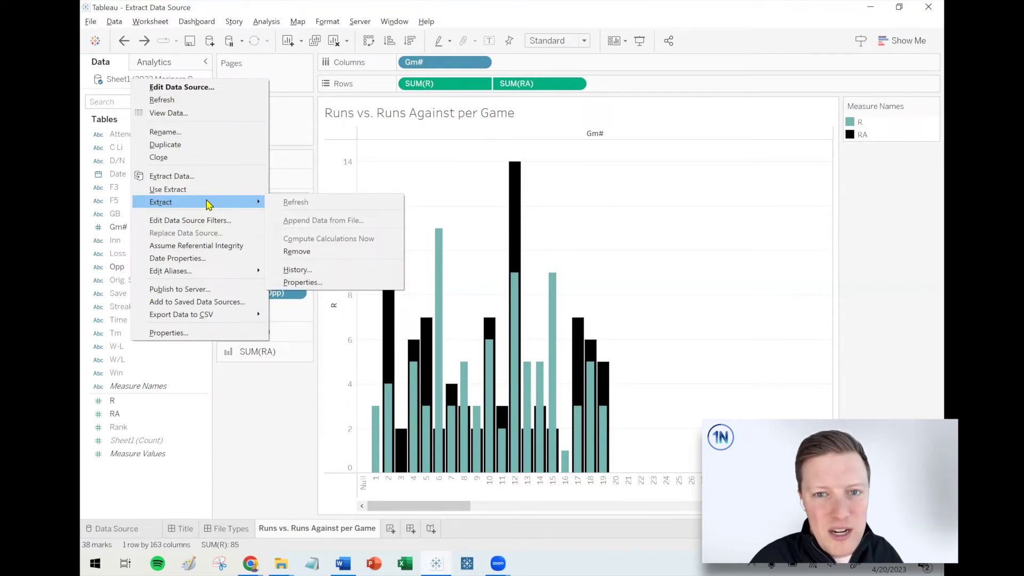
left_click(312, 256)
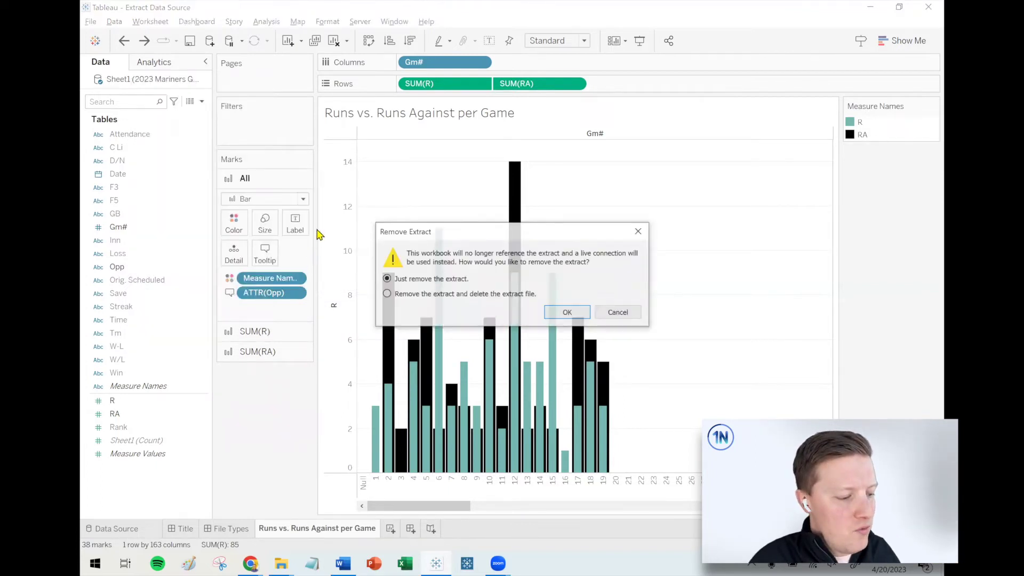
left_click(387, 294)
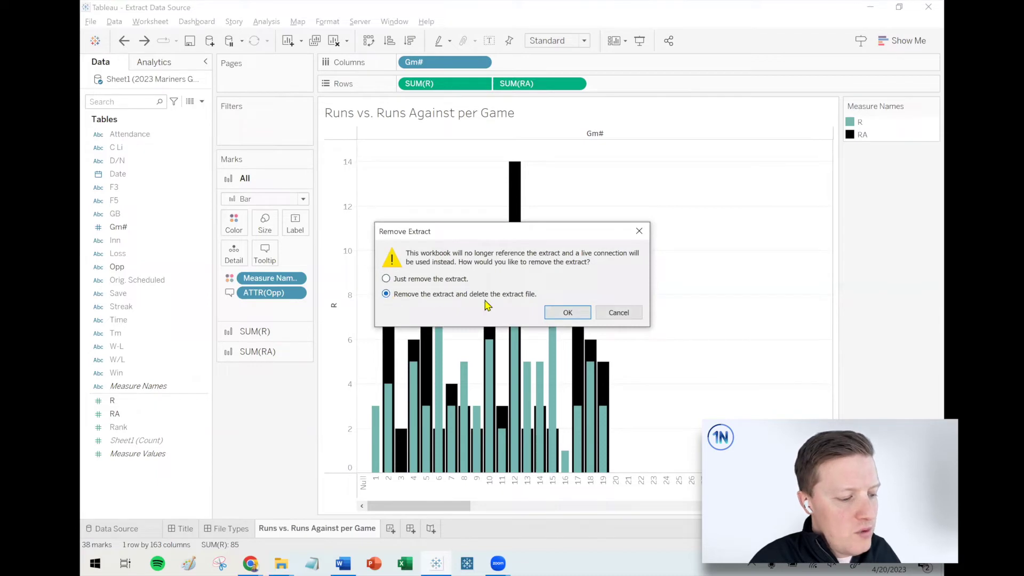
left_click(564, 315)
Start a new extract of the Sheet1 data source with a filter on Gm# that excludes Null values.
right_click(162, 83)
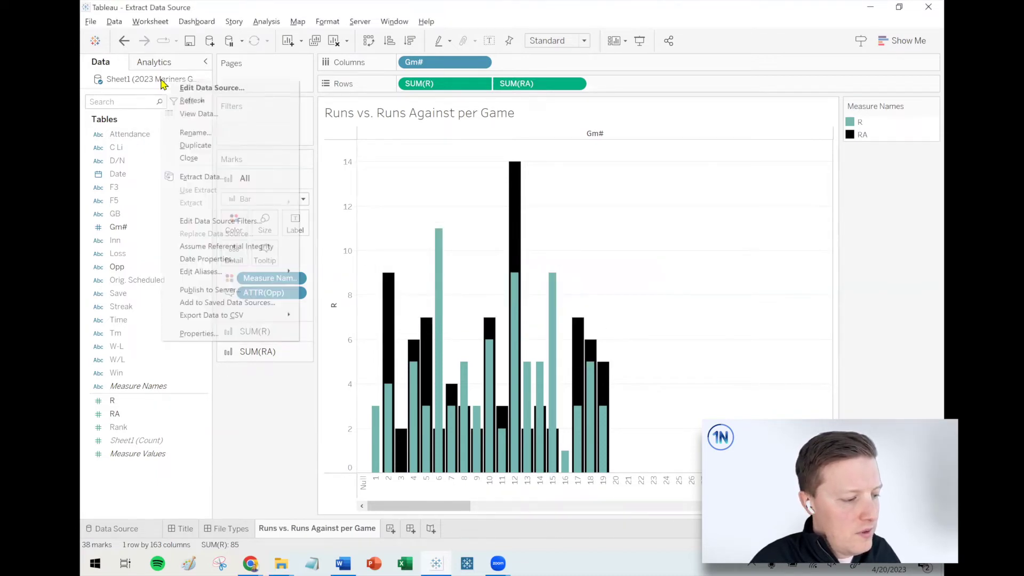
left_click(230, 176)
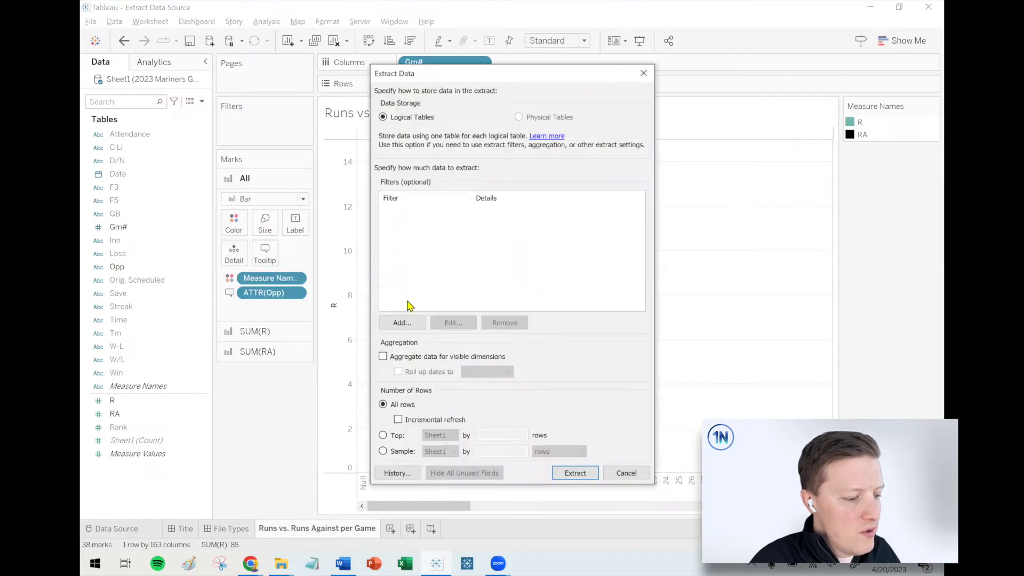
left_click(402, 323)
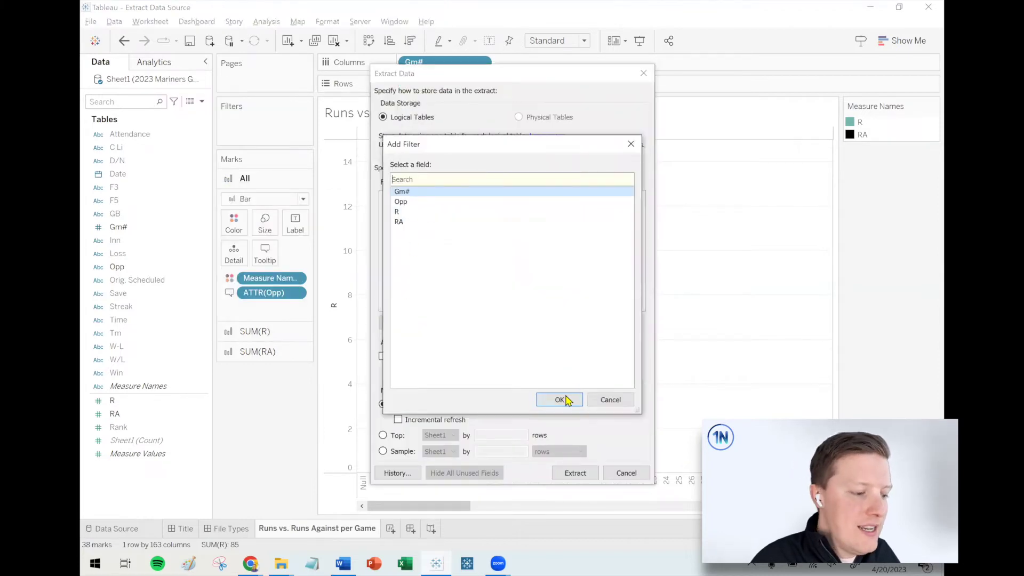
left_click(568, 400)
left_click(394, 187)
left_click(605, 320)
left_click(586, 437)
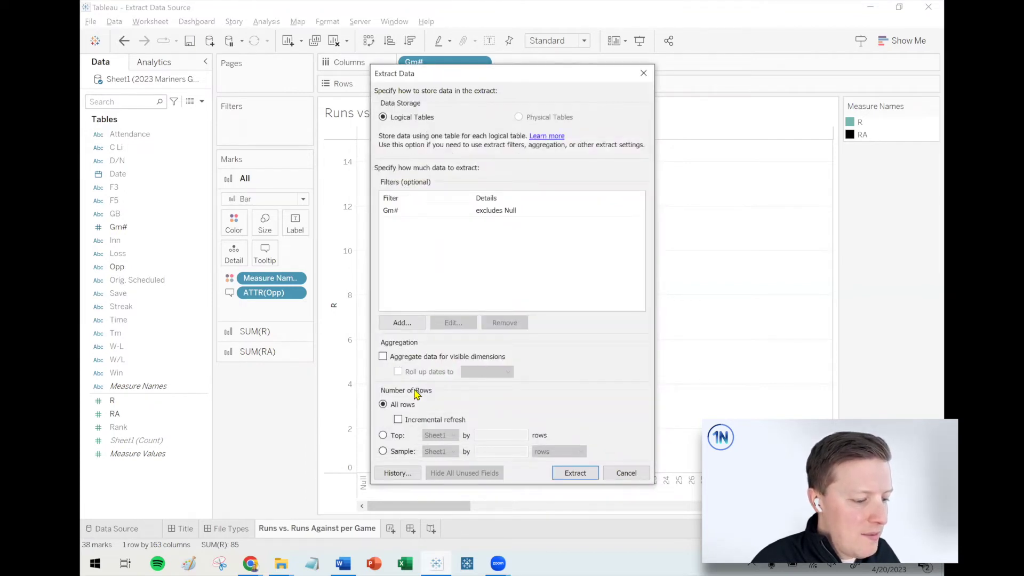
Enable incremental refresh for all rows, with Sheet1 as the table to refresh and Gm# as the column identifying new rows.
left_click(398, 419)
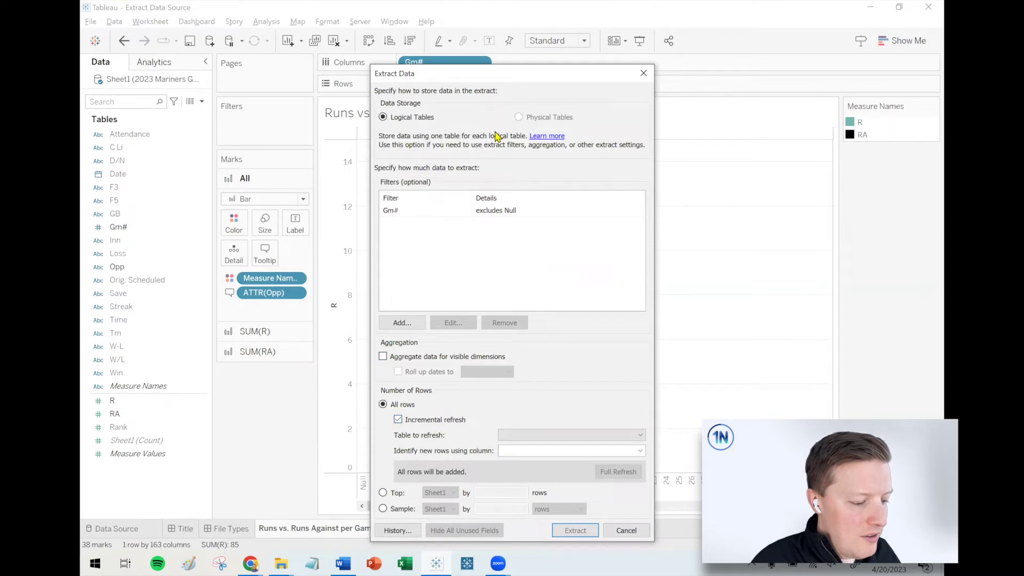
left_click_drag(477, 79, 450, 49)
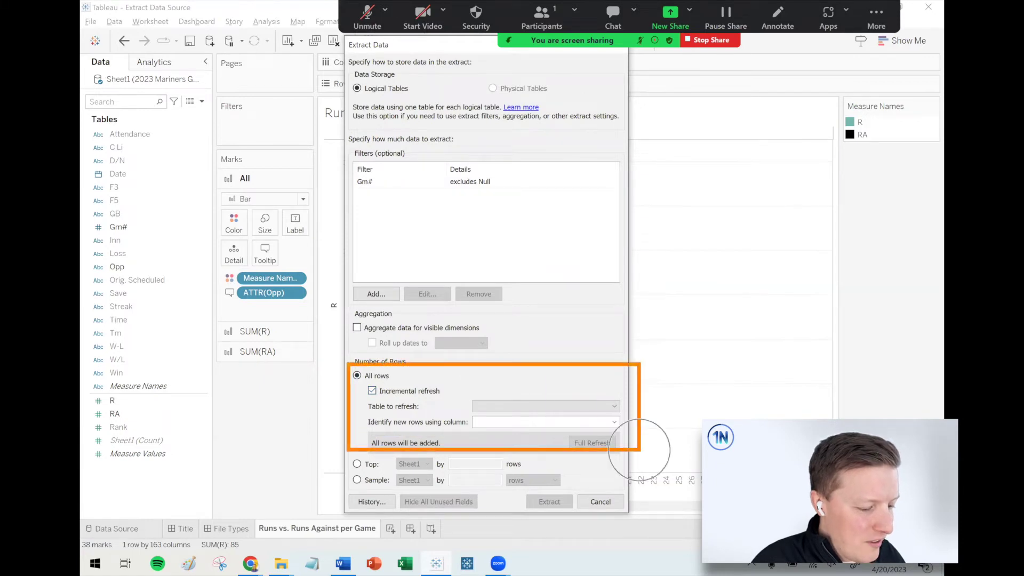
left_click(572, 409)
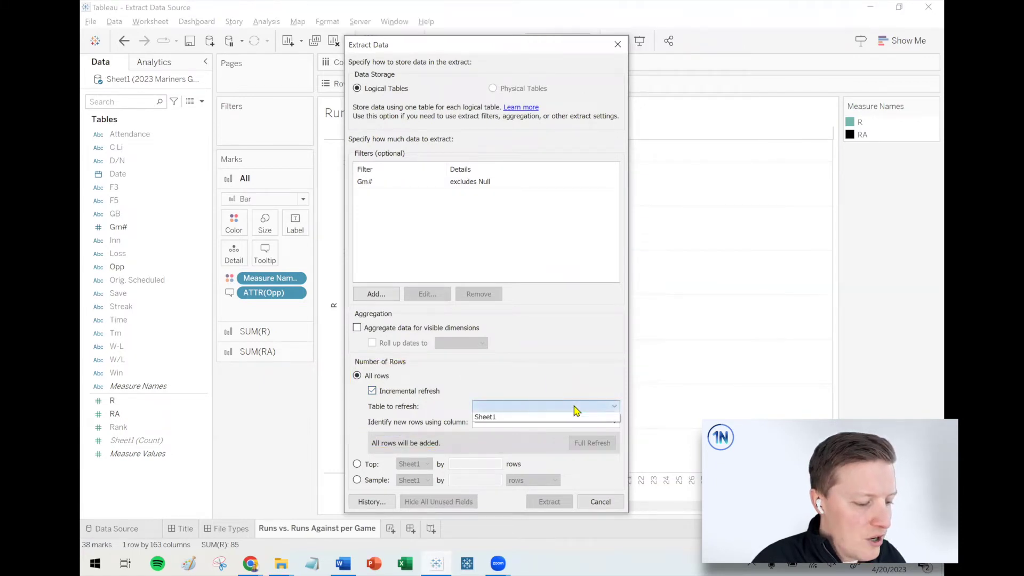
left_click(565, 417)
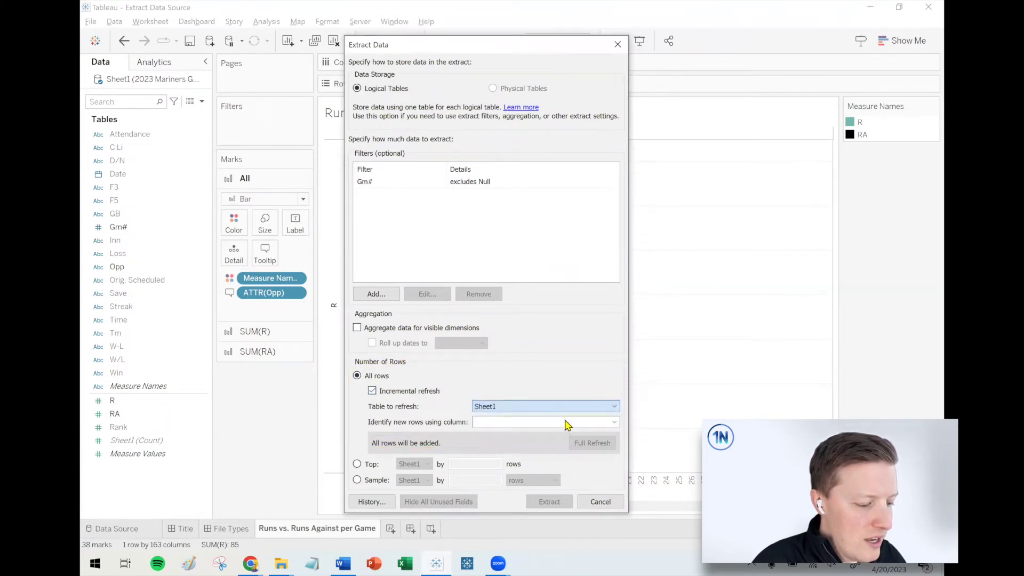
left_click(615, 422)
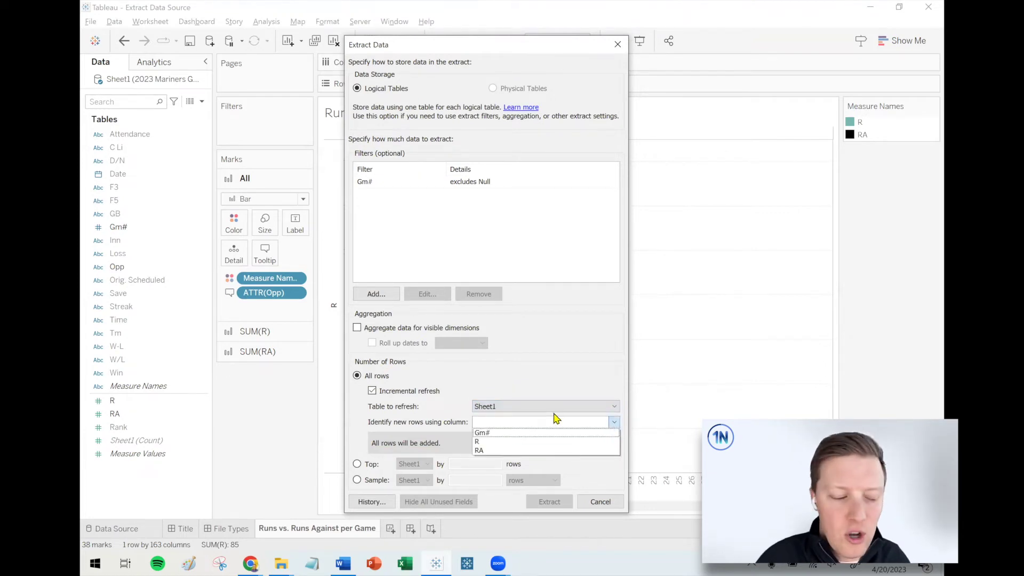
left_click(531, 435)
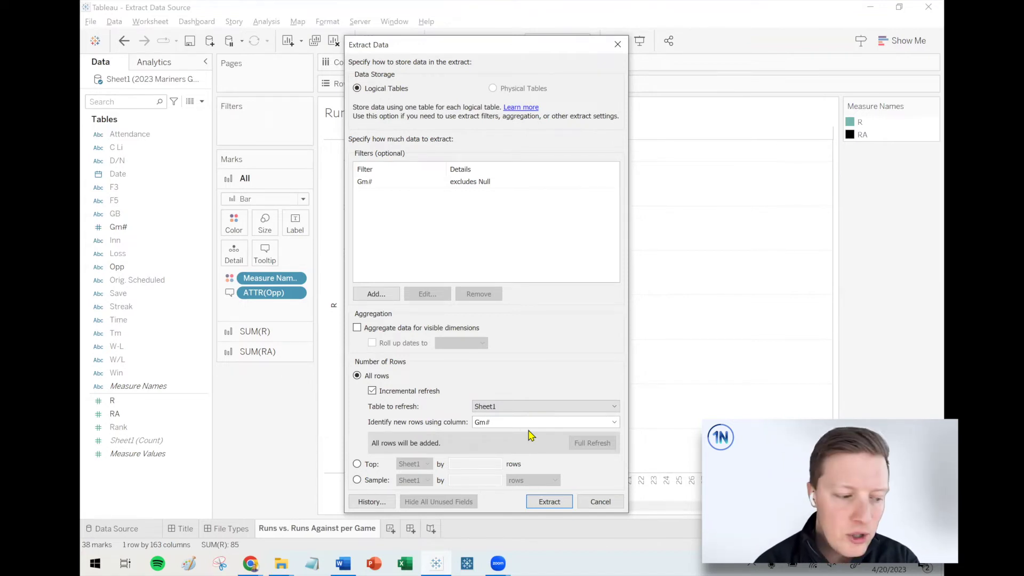
left_click(522, 425)
left_click(523, 432)
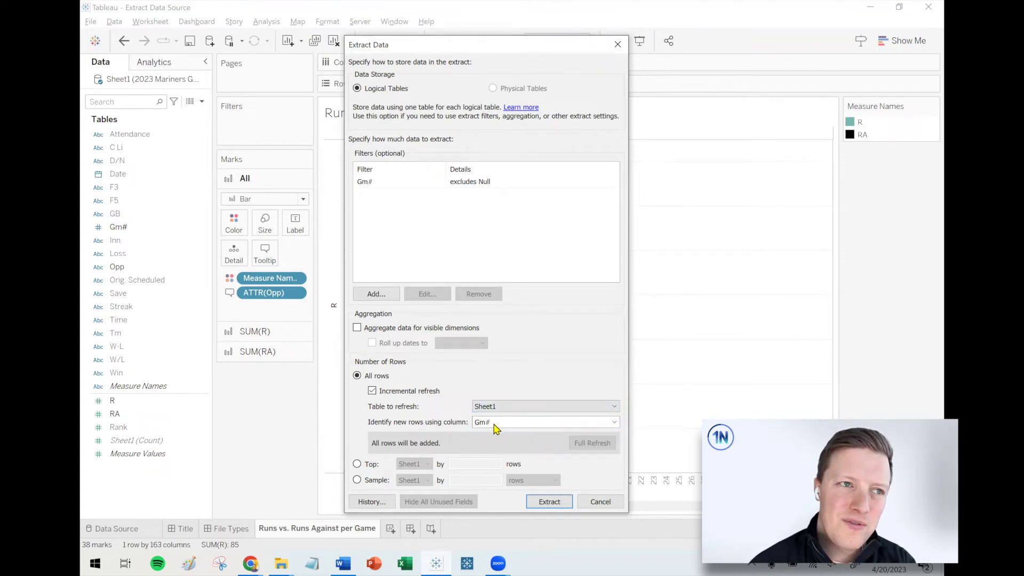
Switch to the Baseball Reference schedule in Chrome and highlight the unplayed games starting from game 20.
left_click(251, 563)
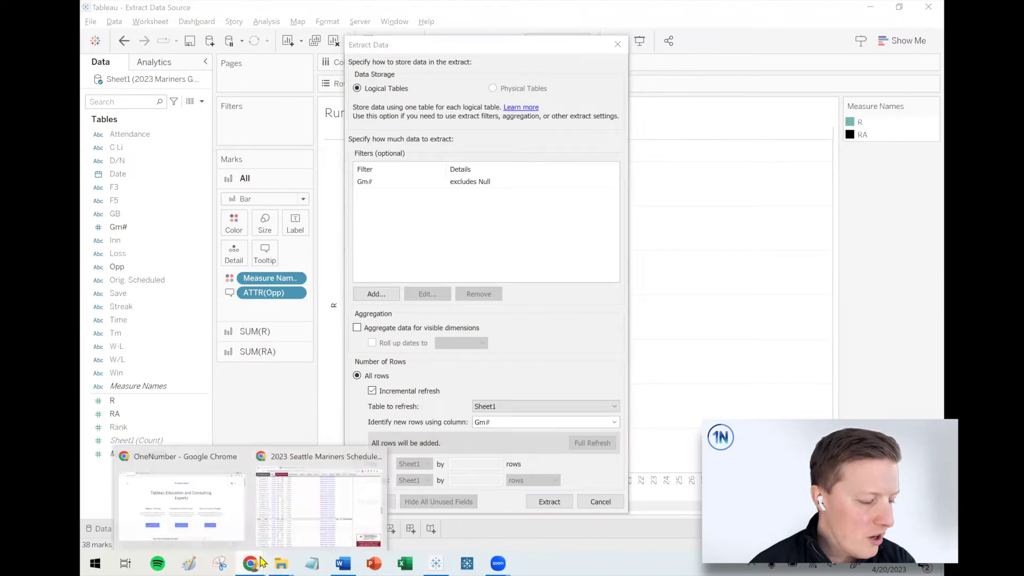
left_click(286, 540)
left_click(152, 192)
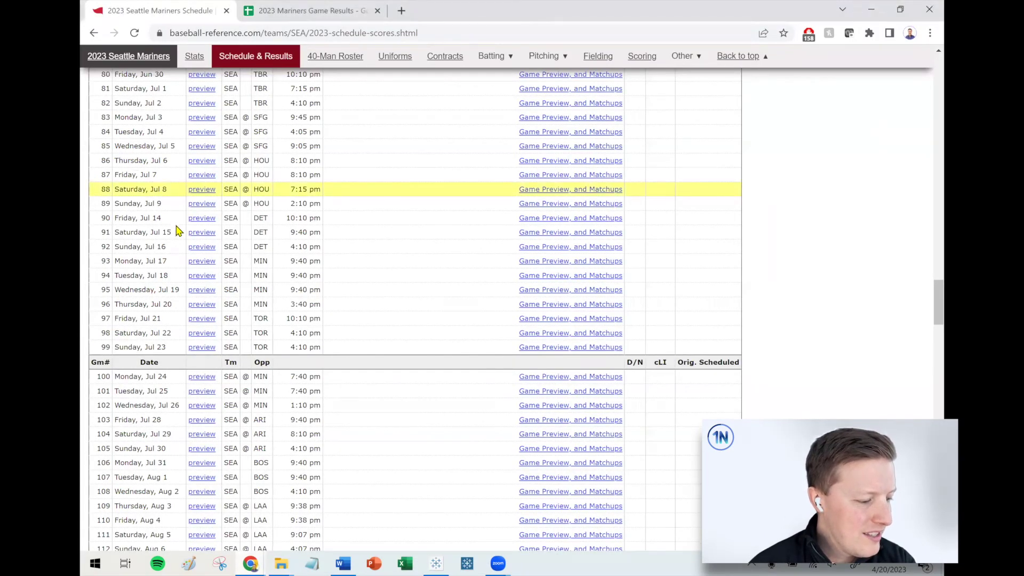
scroll(179, 231, "up", 20)
left_click(195, 282)
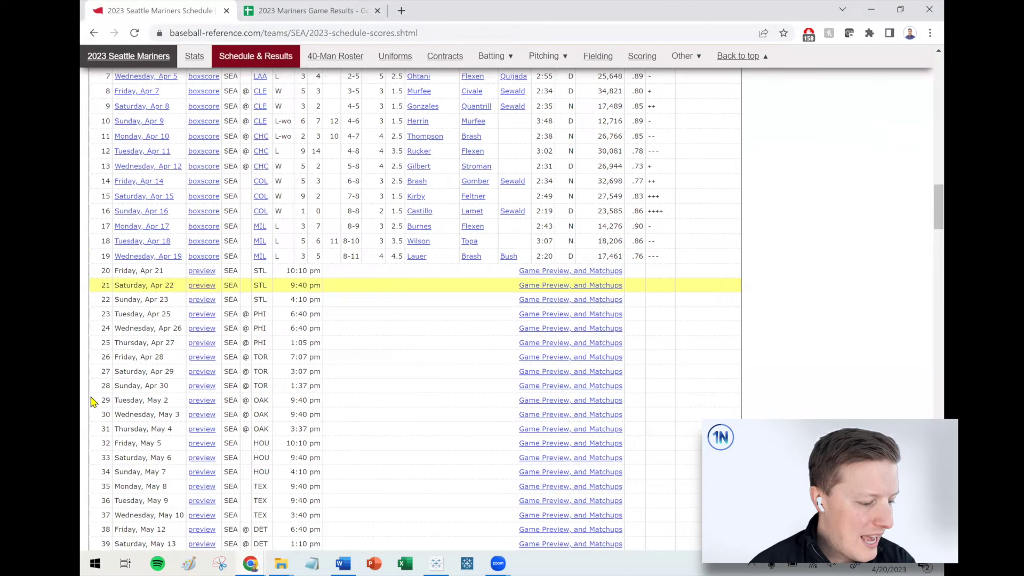
scroll(101, 401, "up", 2)
left_click(107, 396)
left_click(293, 486, "shift")
left_click(373, 497, "shift")
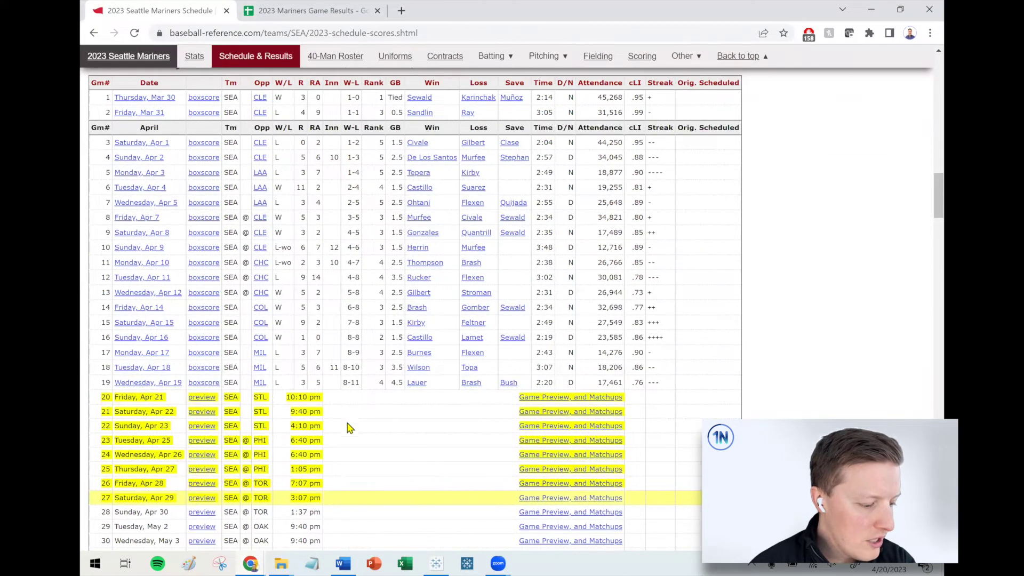
Mark the row of game 19 on Wednesday, Apr 19, the last played game in the schedule.
left_click(96, 389)
left_click(213, 118)
left_click(96, 373)
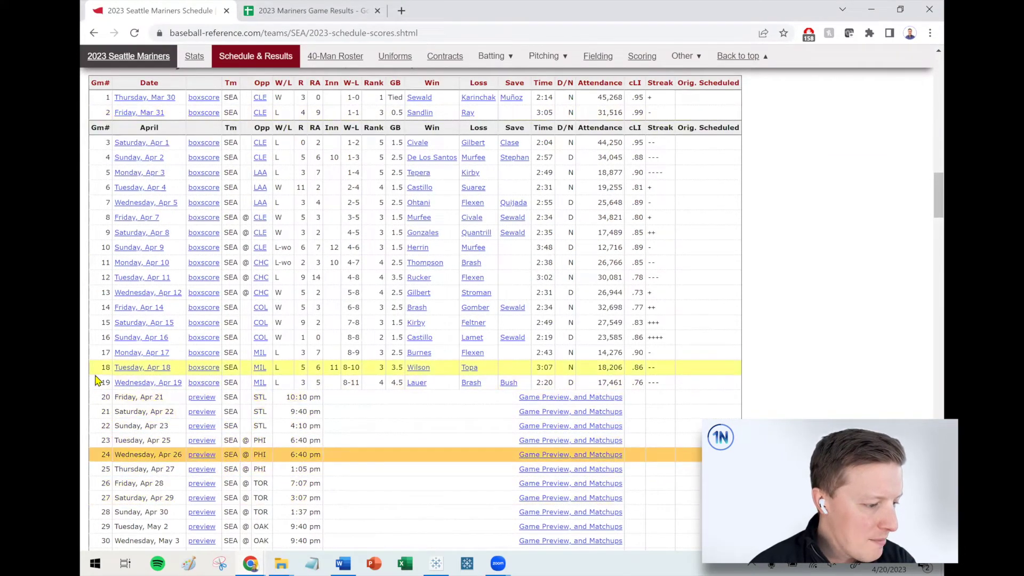
left_click(98, 383)
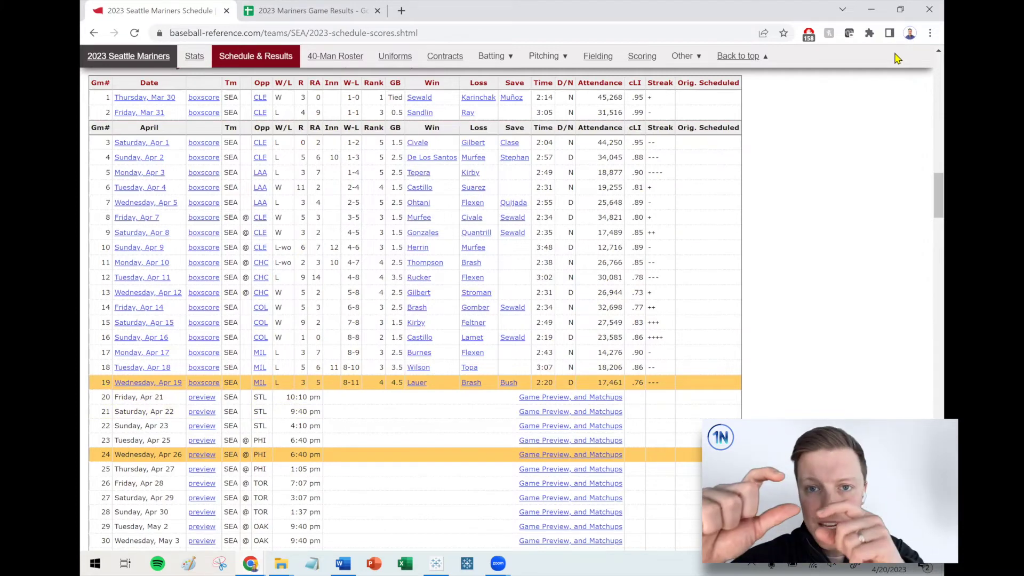
Switch to Tableau, create the configured extract of Sheet1, and run a full refresh on it.
key("alt+Tab")
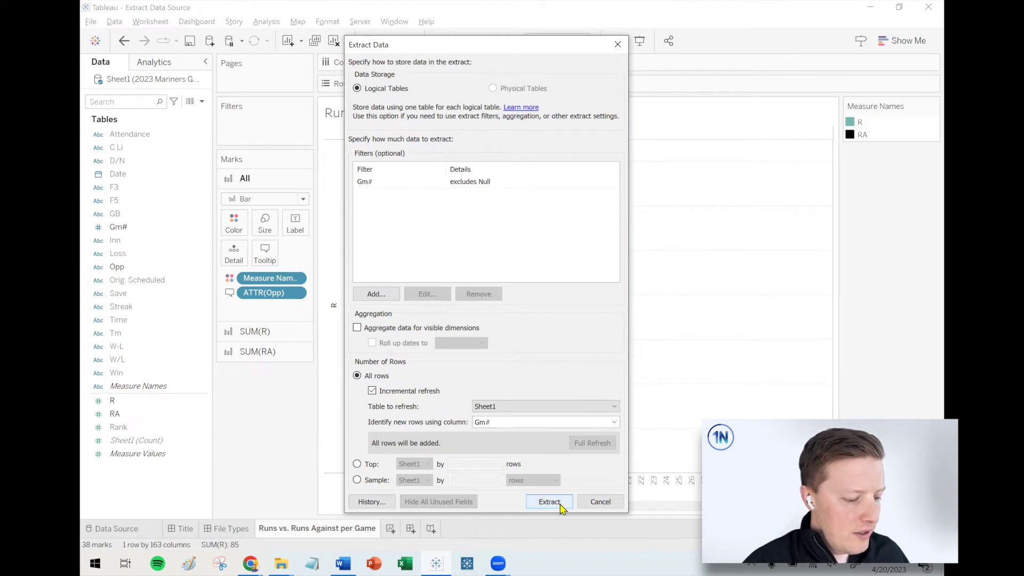
left_click(549, 502)
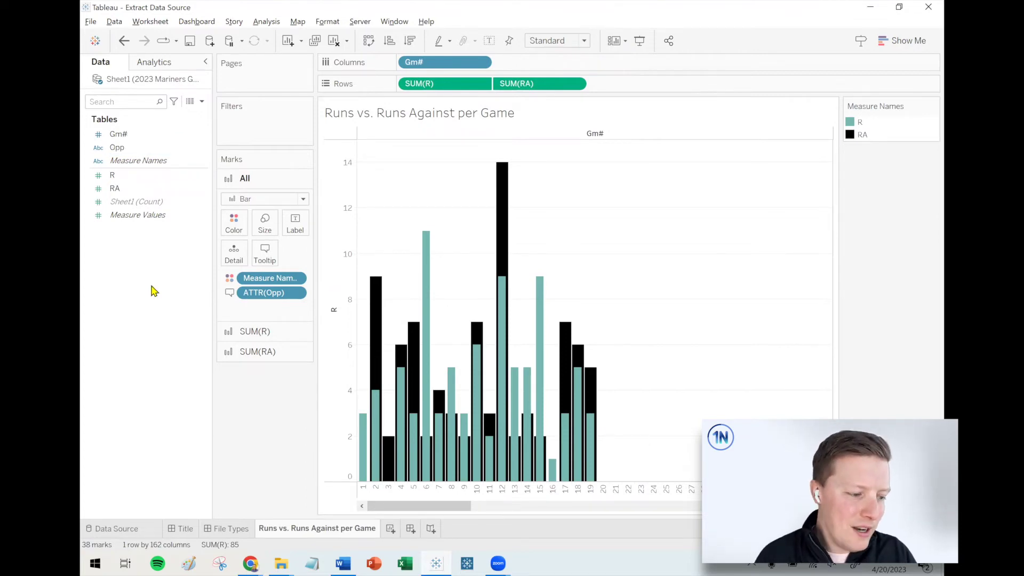
right_click(139, 85)
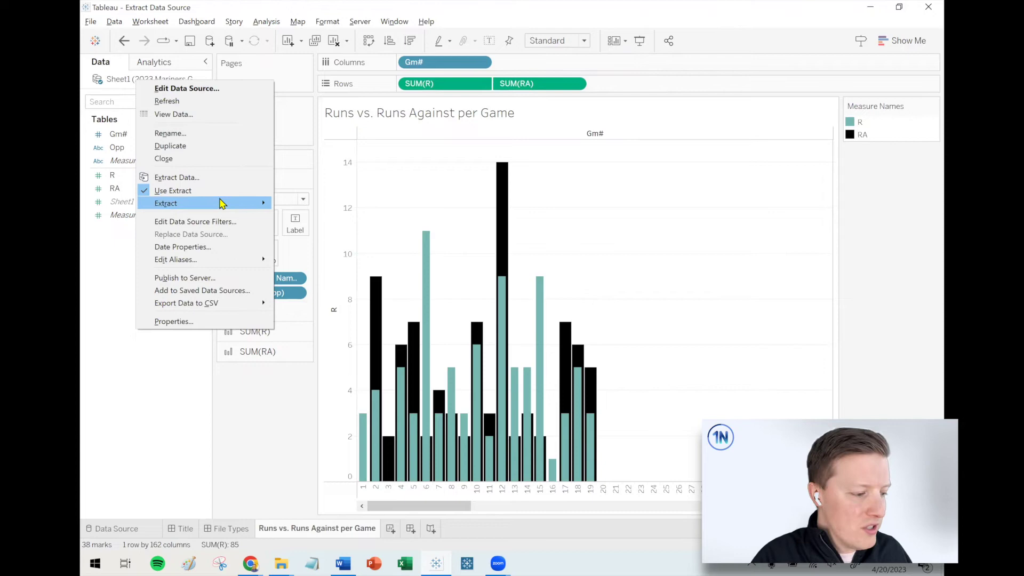
mouse_move(222, 204)
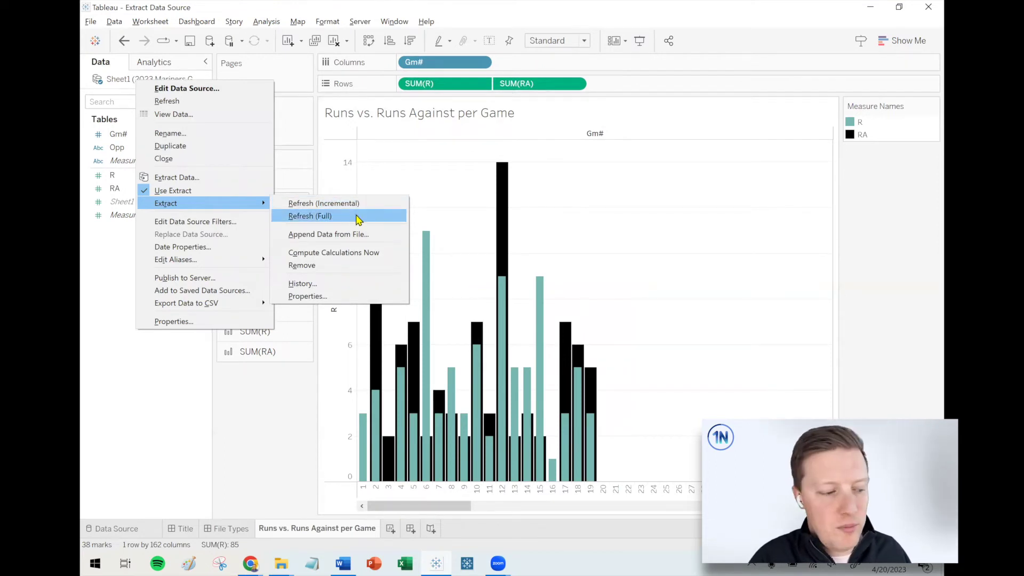
left_click(358, 218)
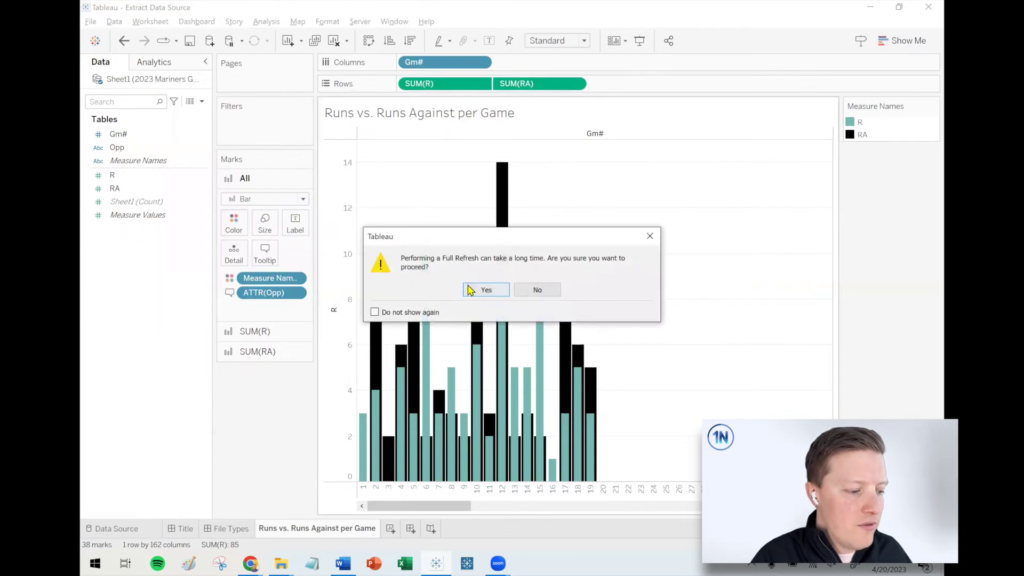
left_click(486, 291)
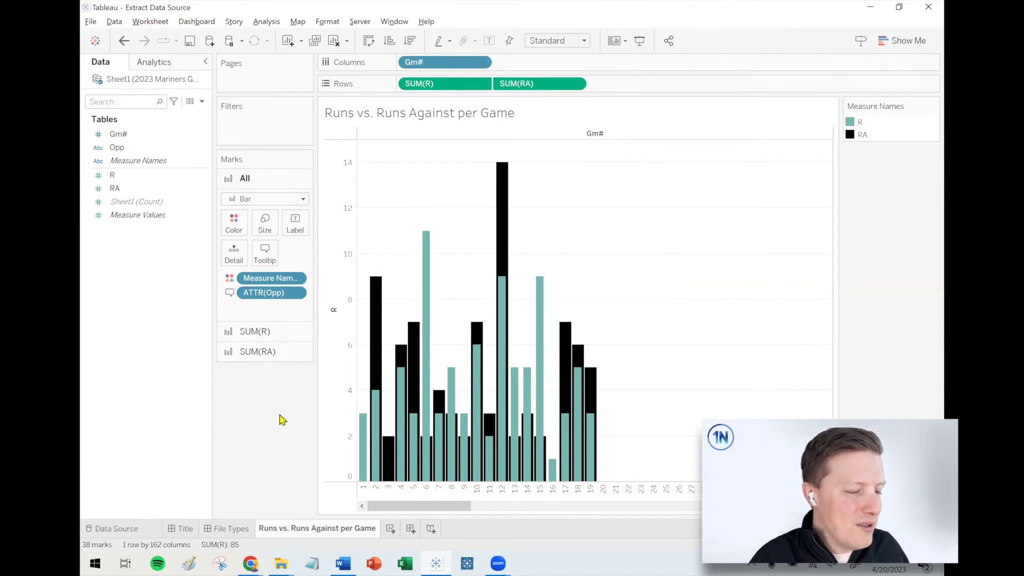
right_click(165, 83)
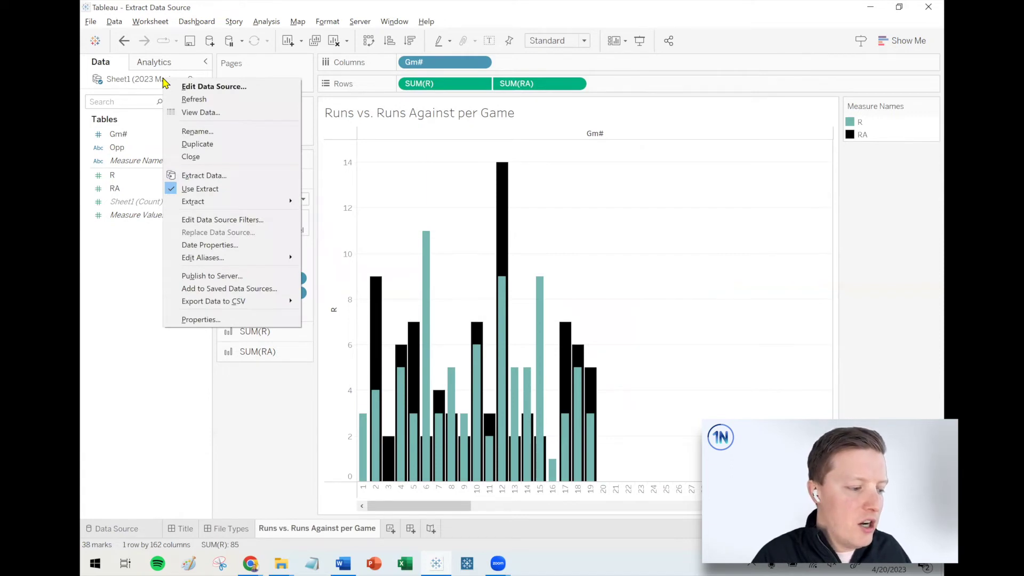
right_click(140, 81)
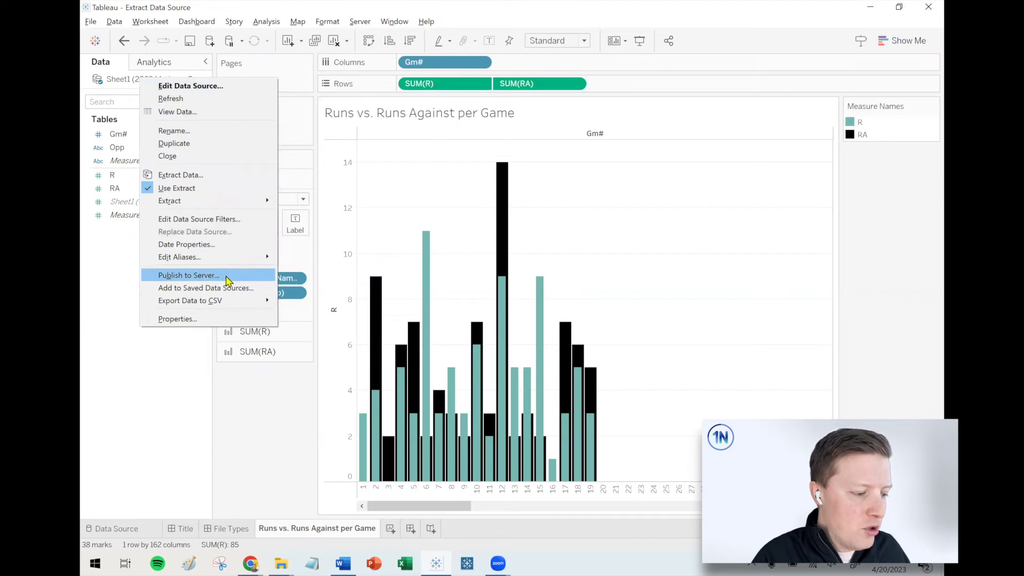
left_click(279, 6)
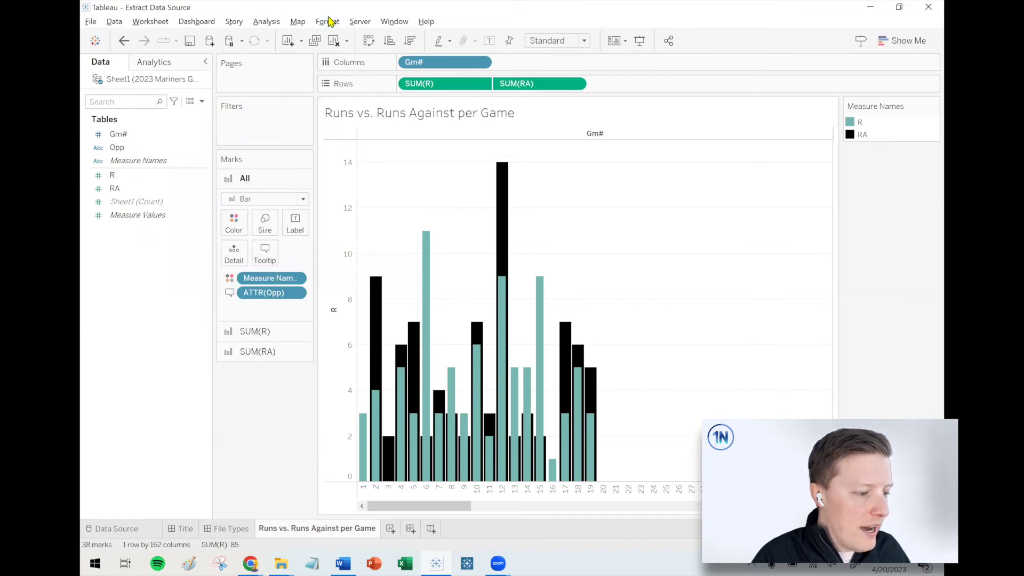
left_click(360, 21)
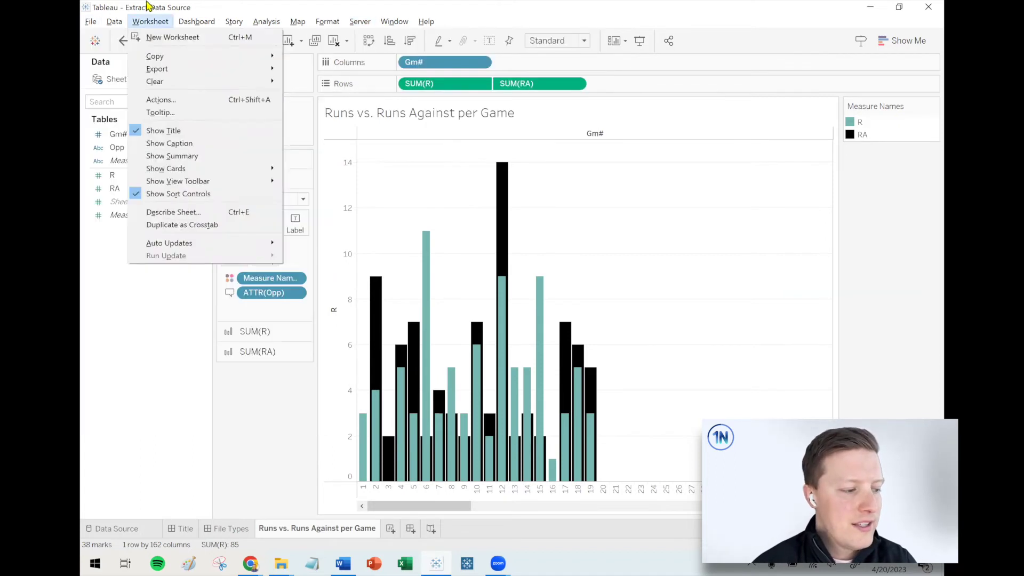
left_click(105, 80)
right_click(106, 80)
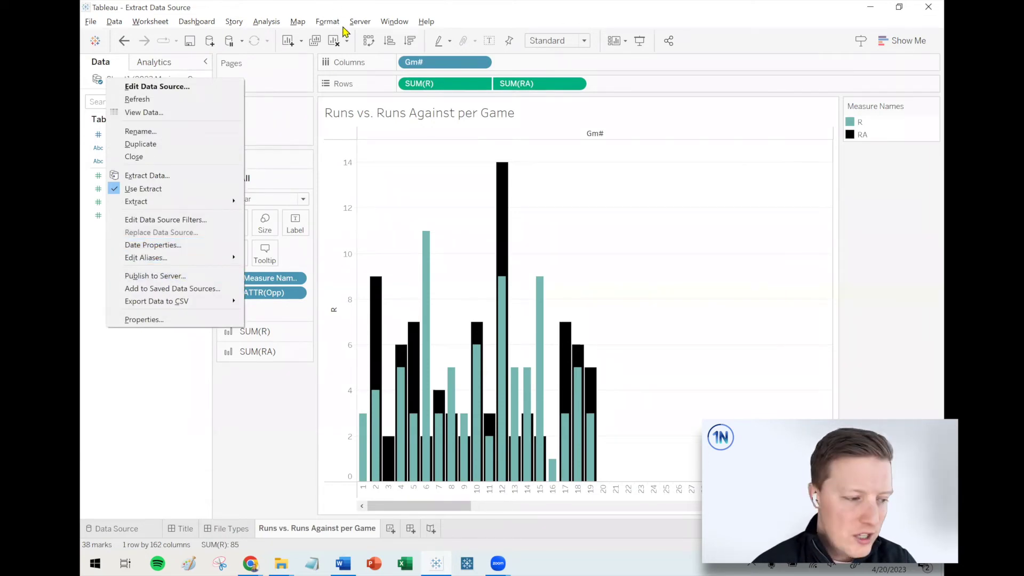
Start publishing the workbook to Tableau Cloud and review its permission settings.
left_click(358, 24)
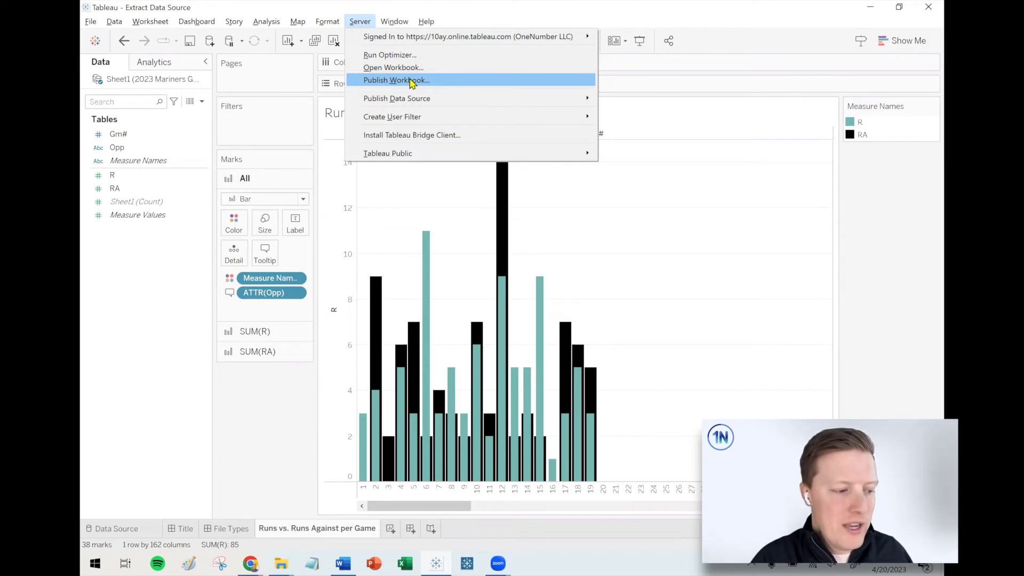
left_click(413, 81)
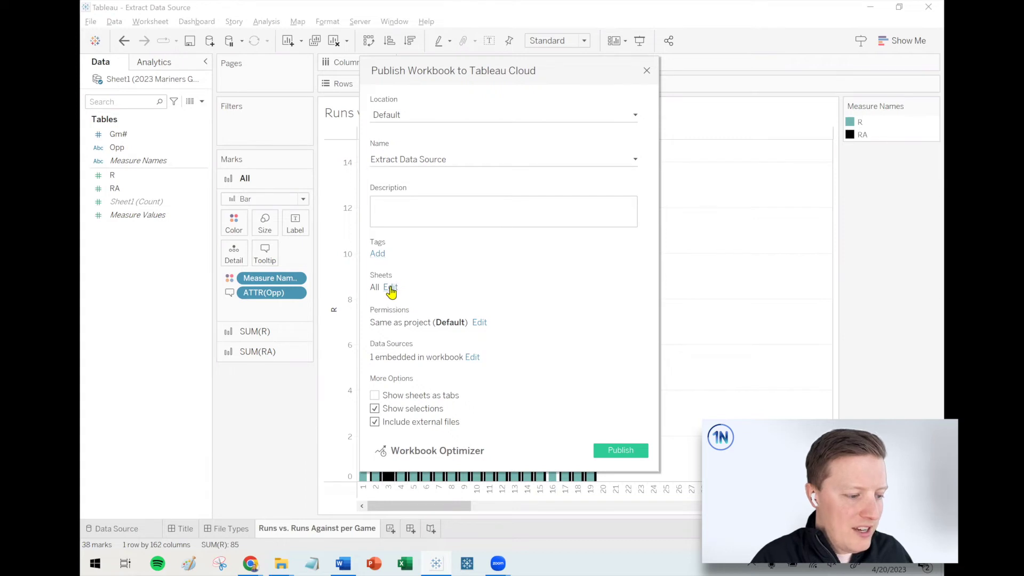
left_click(477, 323)
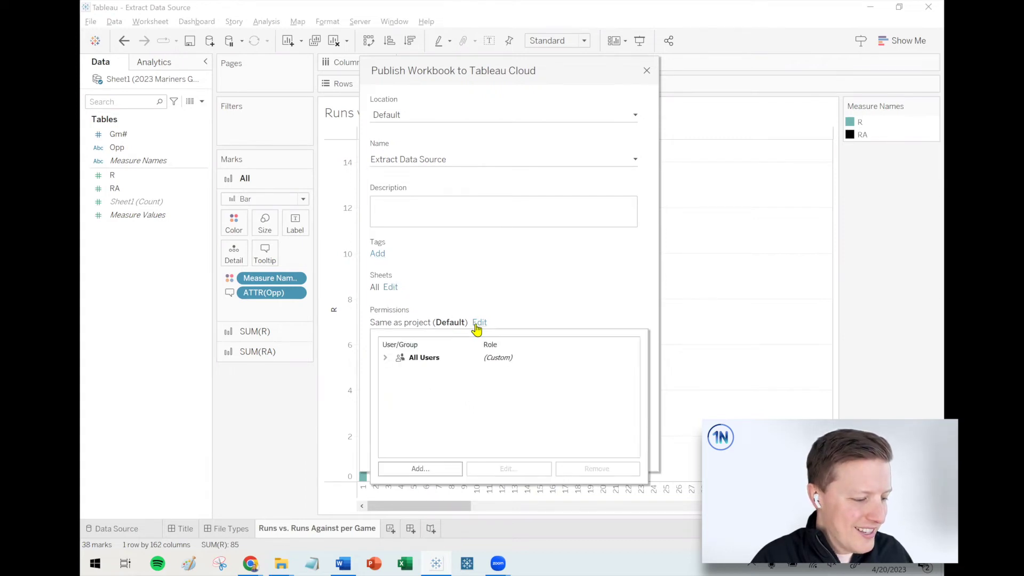
left_click(477, 323)
Try Embedded password as the authentication for the Sheet1 data source, with the publish type kept as Embedded in workbook.
left_click(475, 358)
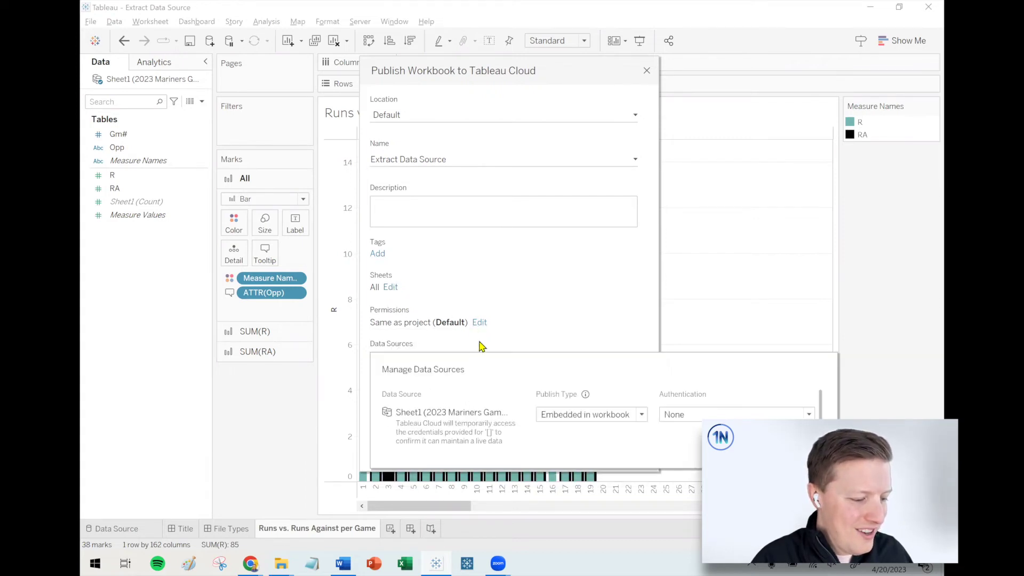
left_click(750, 415)
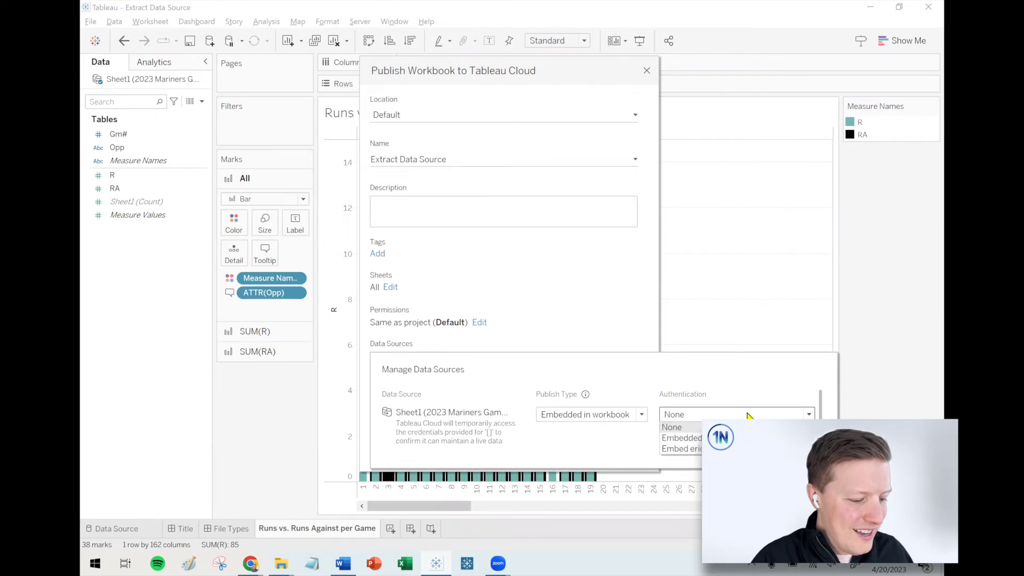
left_click(628, 420)
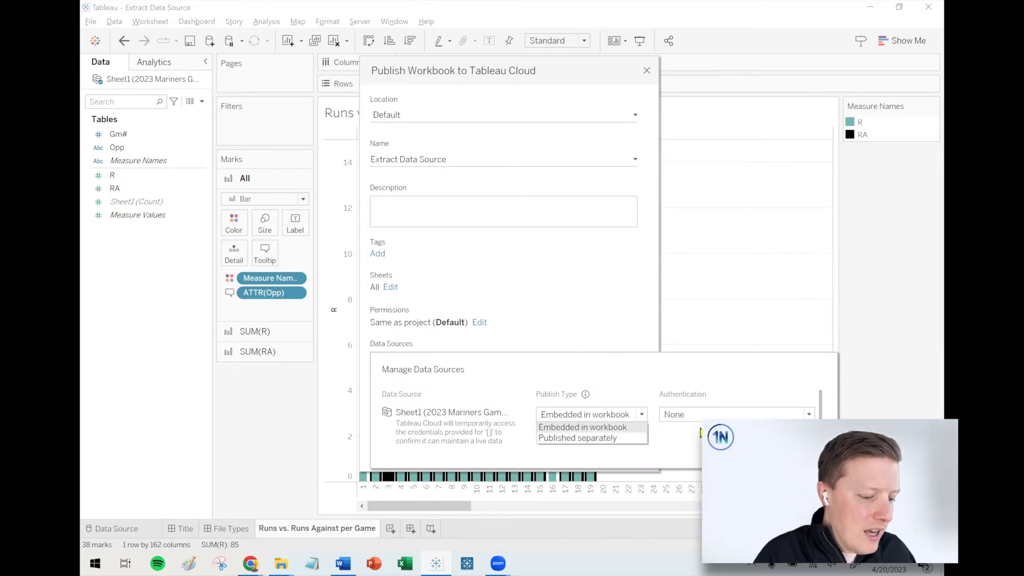
left_click(710, 415)
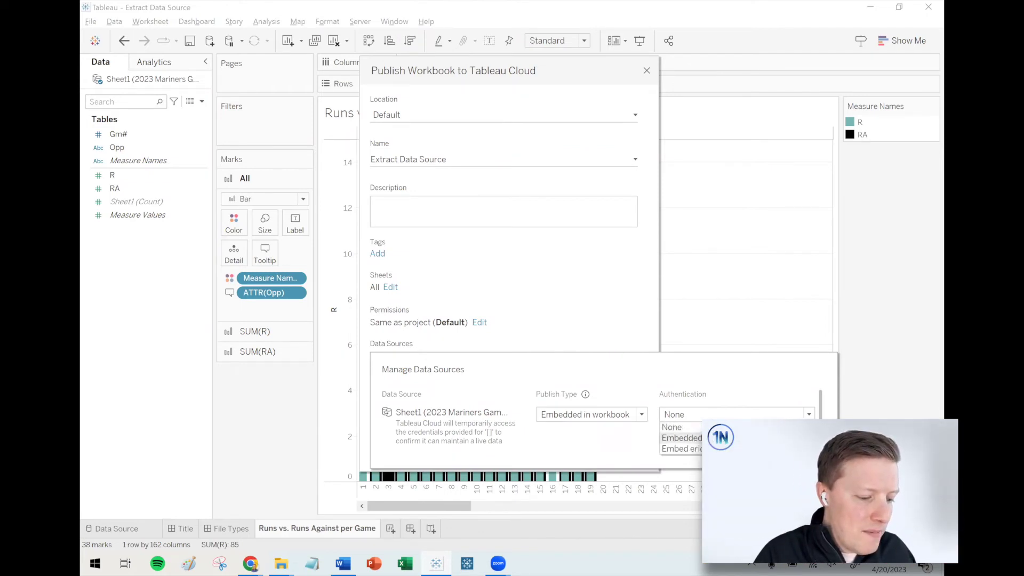
left_click(681, 438)
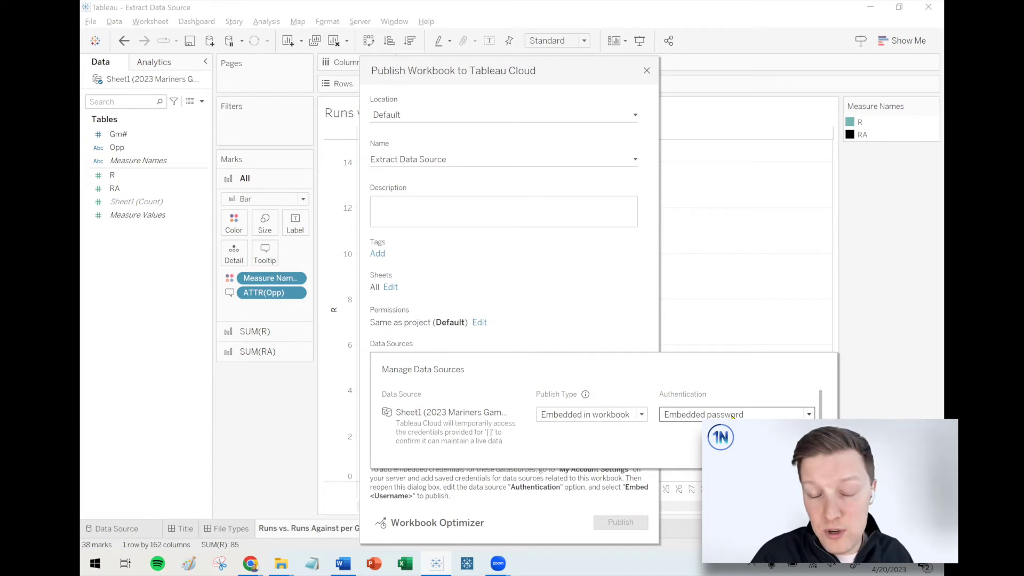
Set the Sheet1 data source's authentication to embed the signed-in account's credentials, and enable Show sheets as tabs.
left_click(741, 415)
left_click(683, 449)
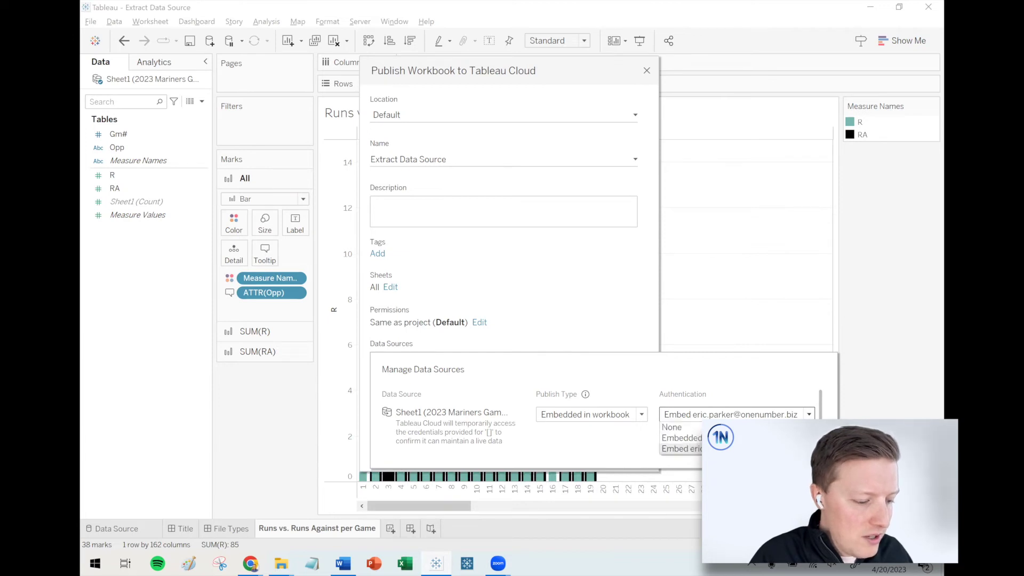
left_click(621, 332)
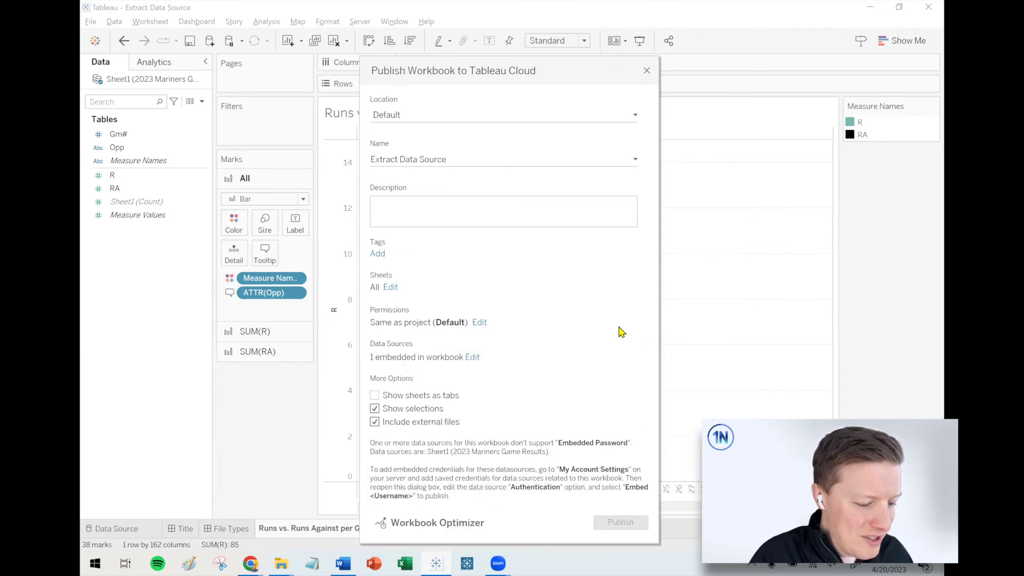
left_click(375, 395)
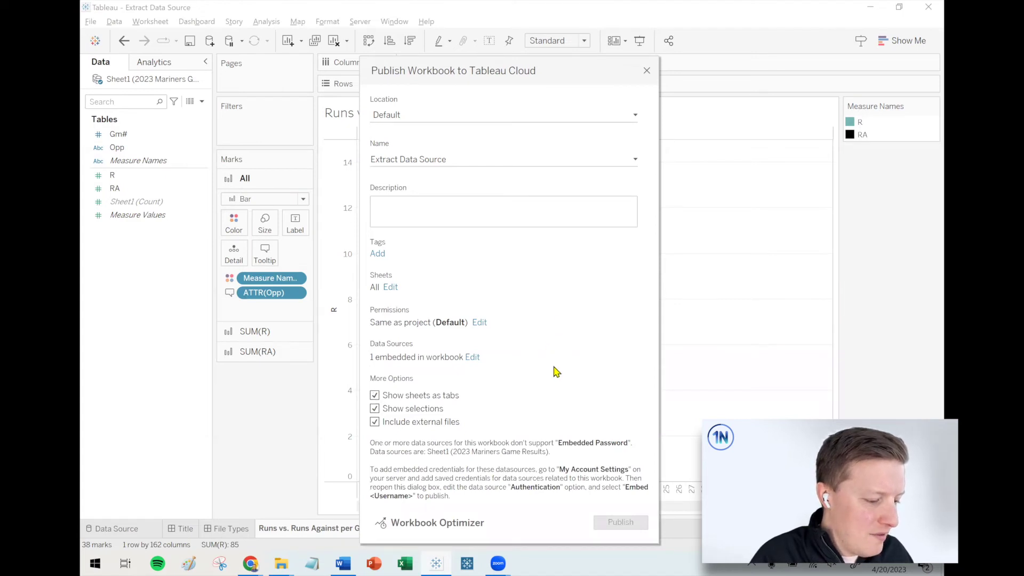
left_click(470, 358)
left_click(688, 415)
left_click(686, 440)
left_click(596, 302)
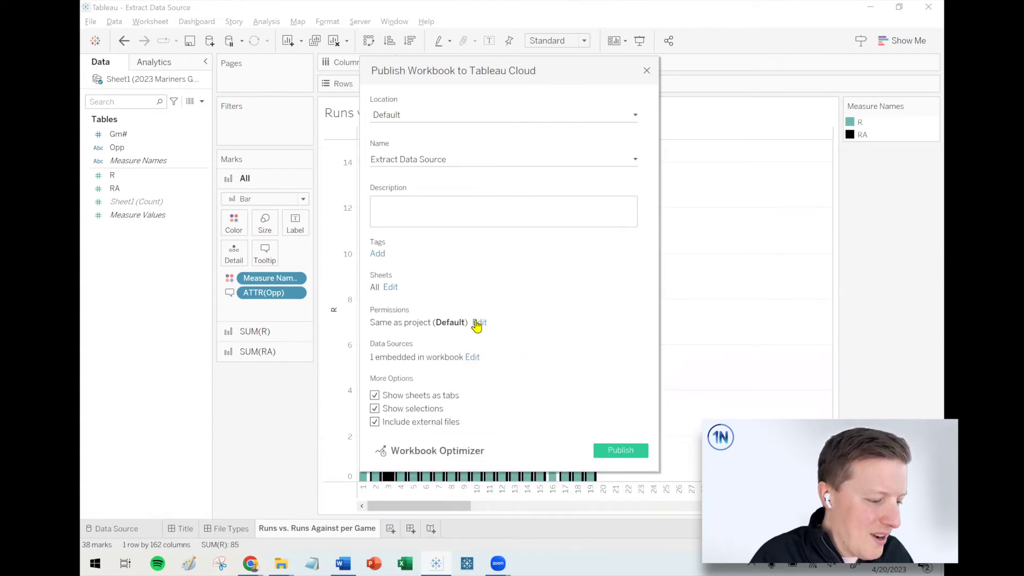
Recheck the data source's authentication, publish the workbook to Tableau Cloud, and dismiss the completion notice in Chrome.
left_click(472, 358)
left_click(688, 414)
left_click(633, 326)
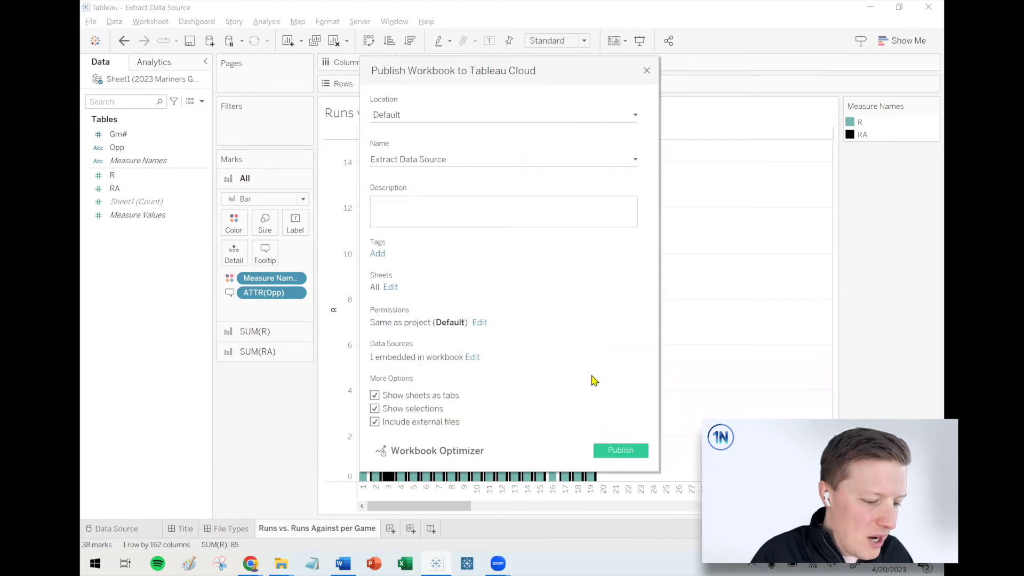
left_click(624, 452)
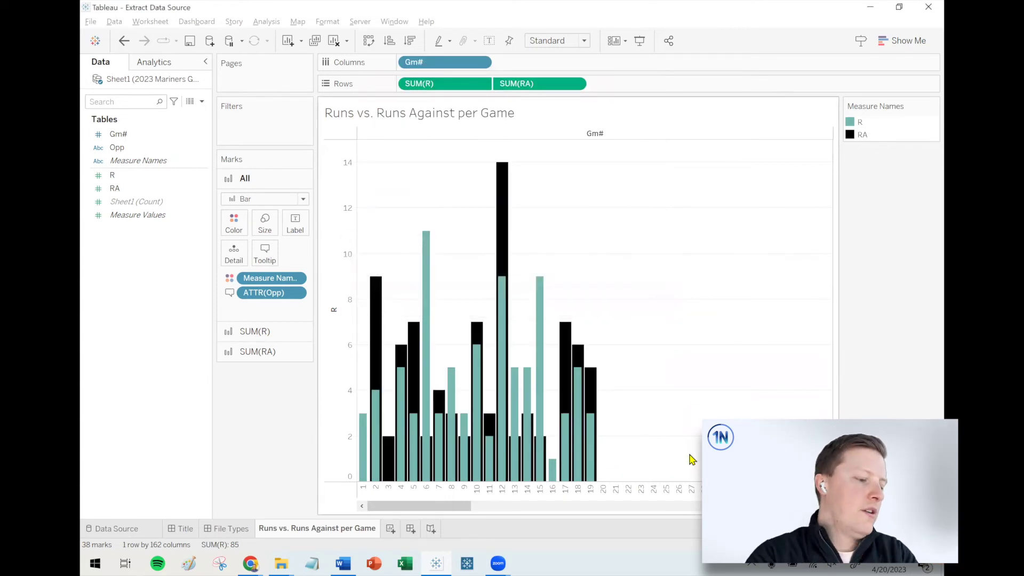
key("alt+Tab")
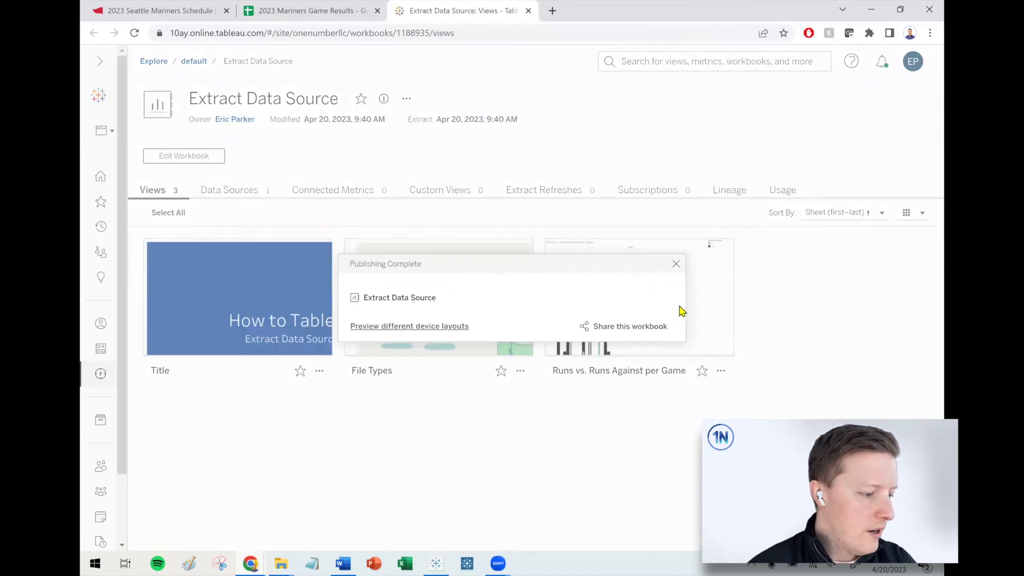
left_click(676, 264)
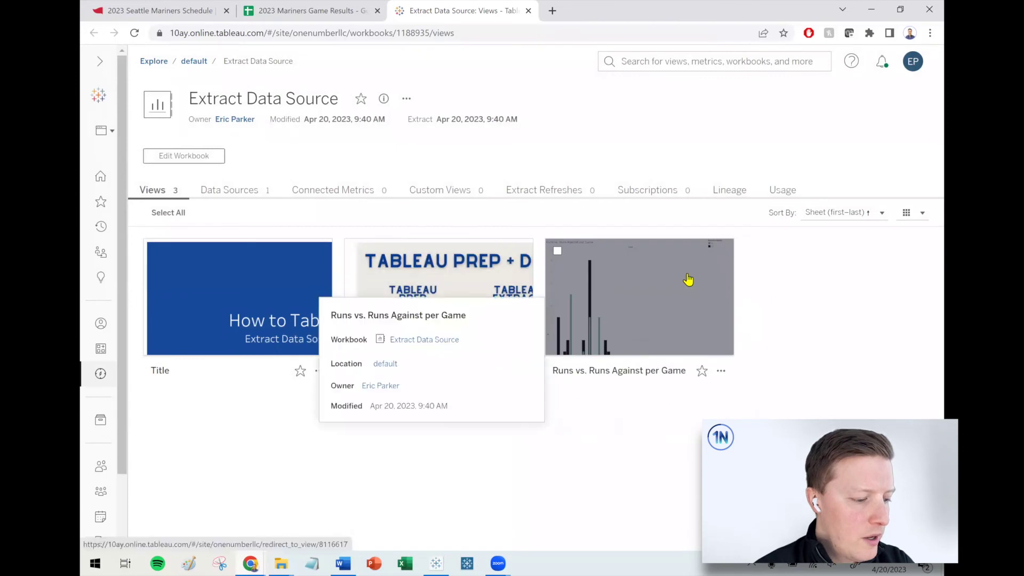
Inspect the connection authentication of the published workbook's Sheet1 data source without changing it.
left_click(236, 193)
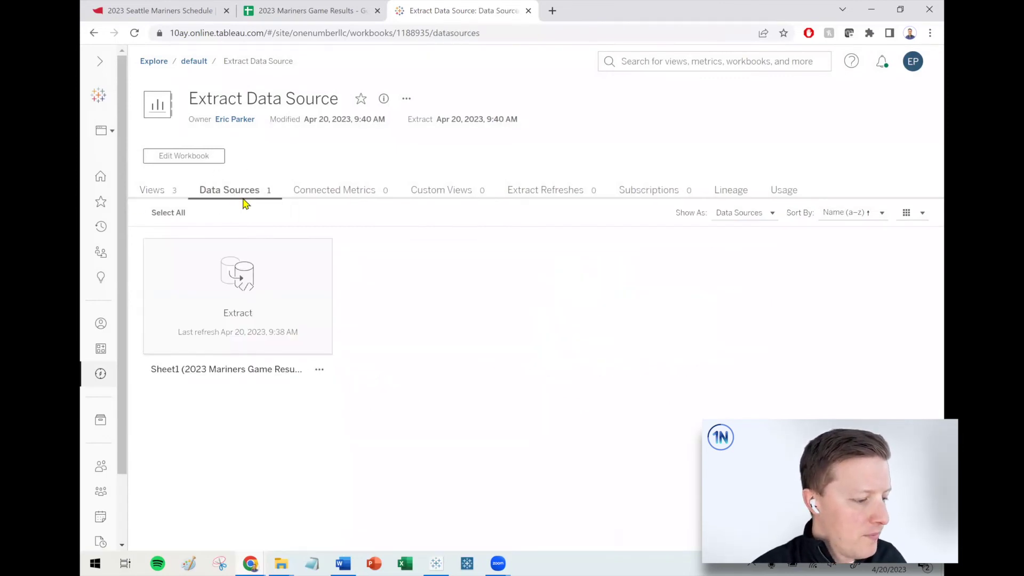
left_click(320, 370)
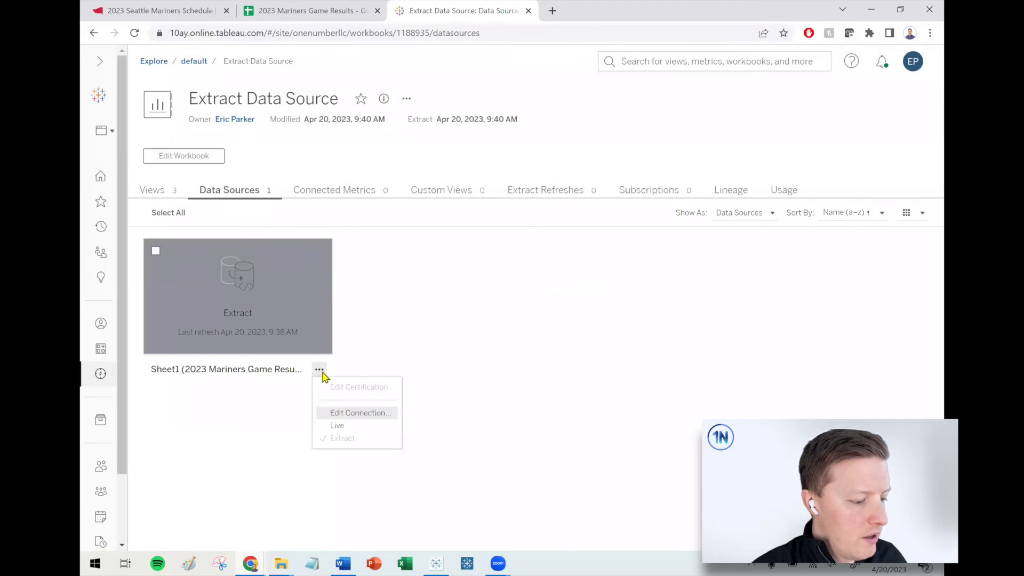
left_click(361, 414)
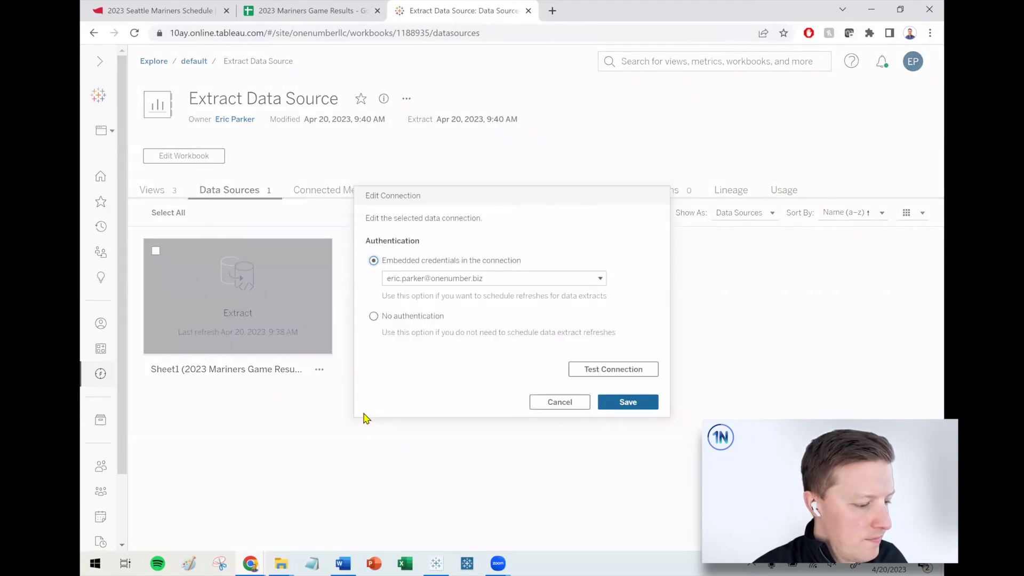
left_click(560, 403)
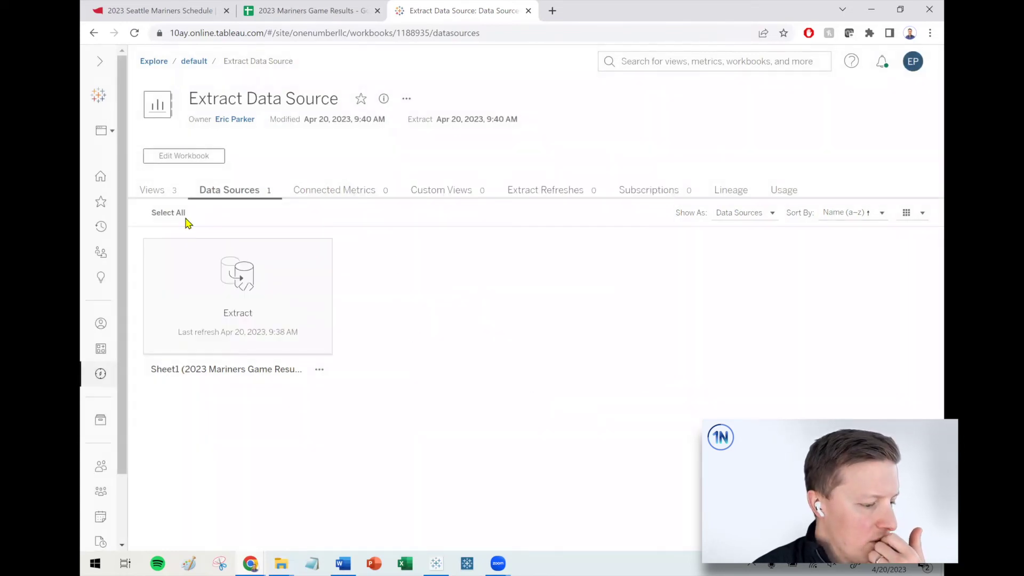
Open the list of extract refreshes for the published Extract Data Source workbook.
left_click(154, 191)
left_click(233, 192)
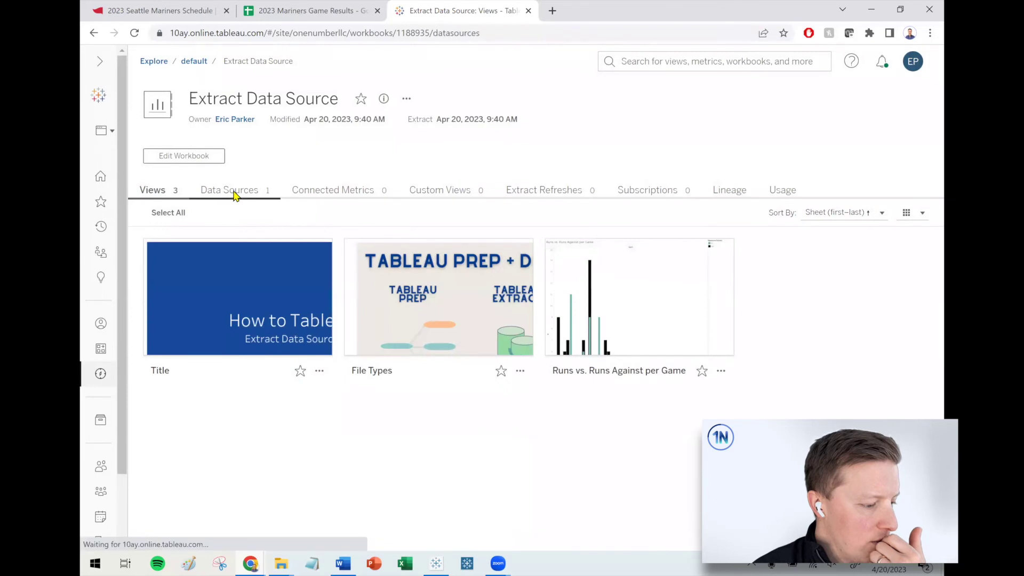
left_click(578, 201)
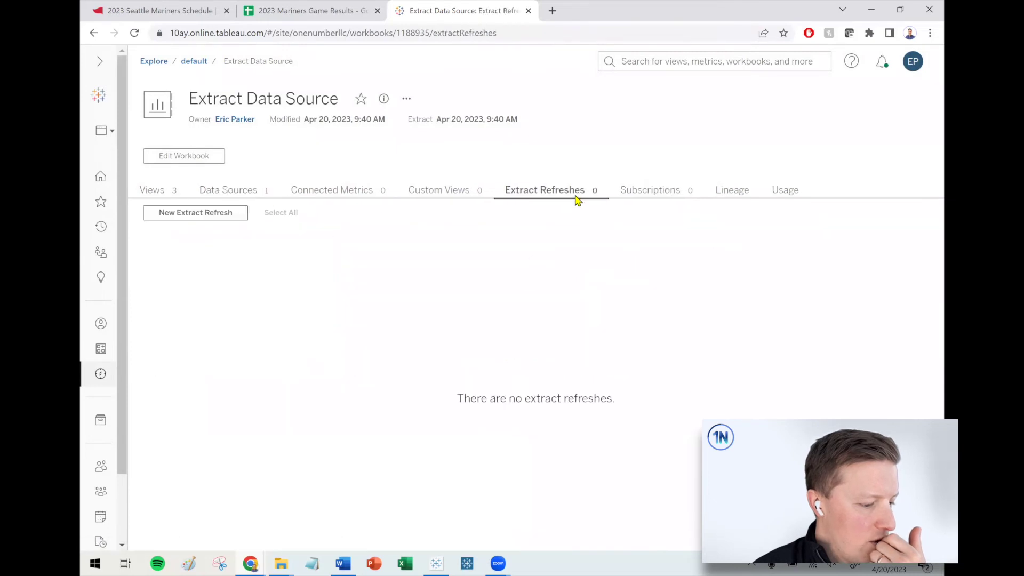
Start a new full extract refresh for the published workbook, repeating daily at 07:00.
left_click(578, 201)
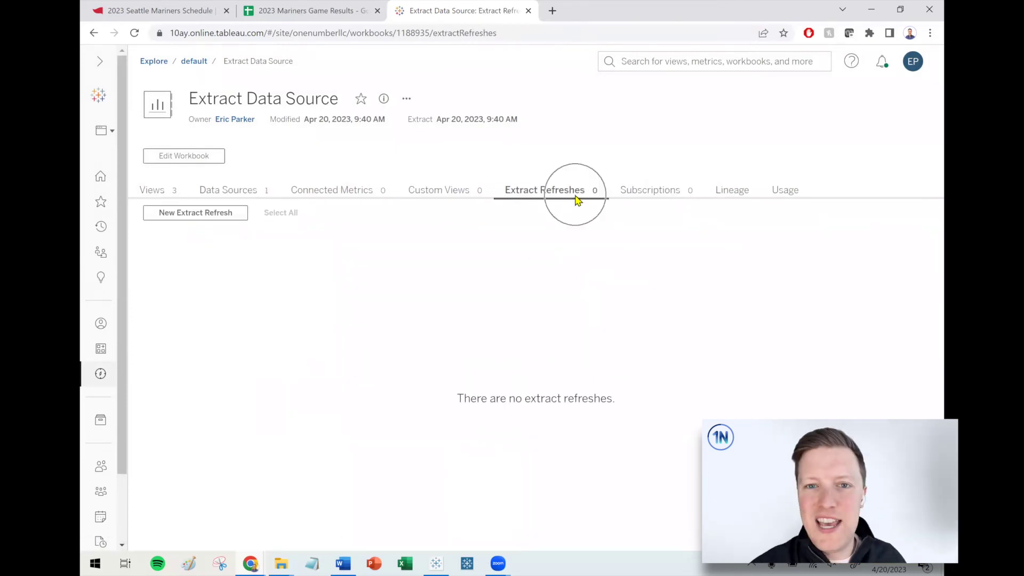
left_click(216, 216)
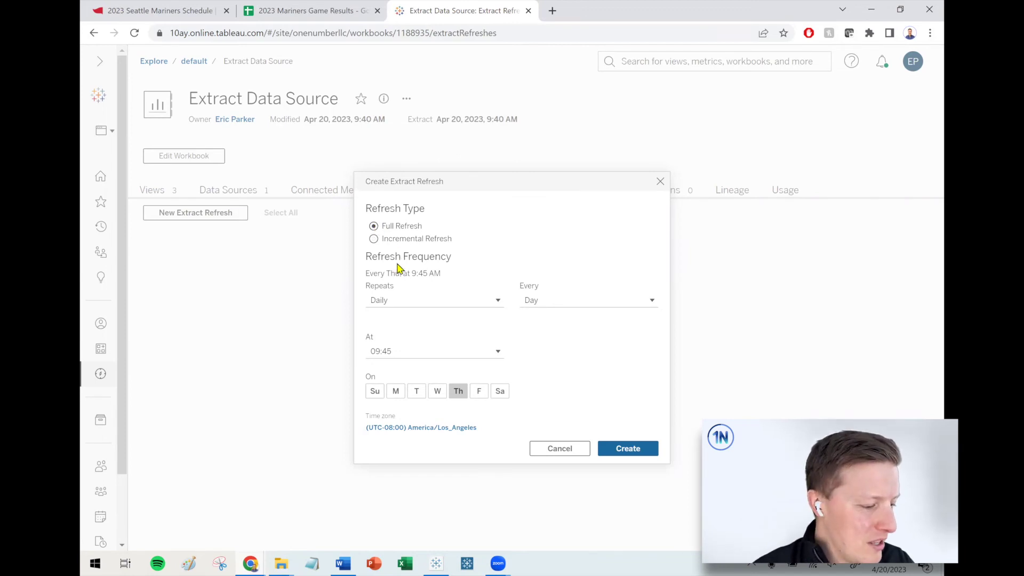
left_click(498, 351)
scroll(435, 428, "up", 5)
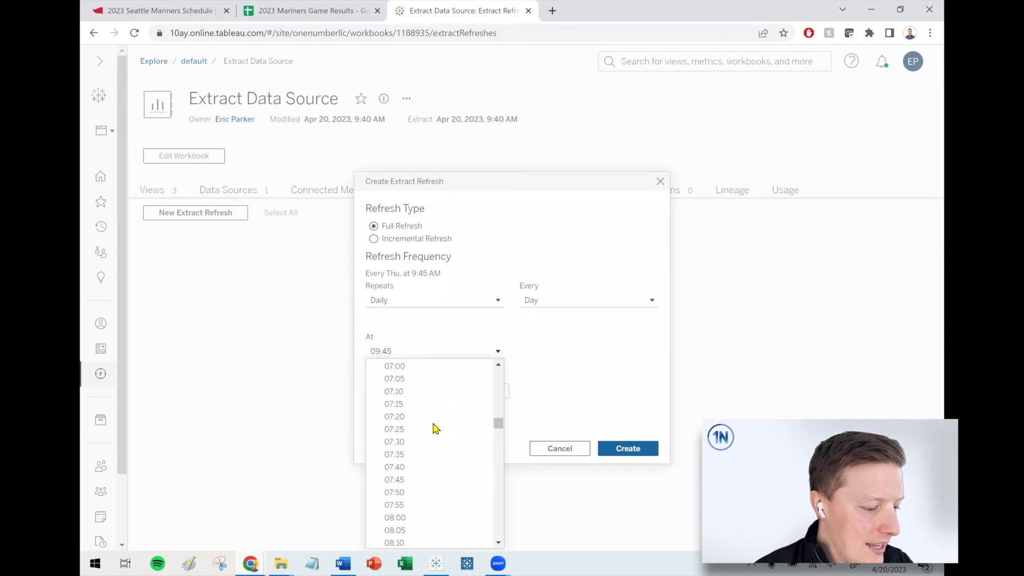
left_click(395, 446)
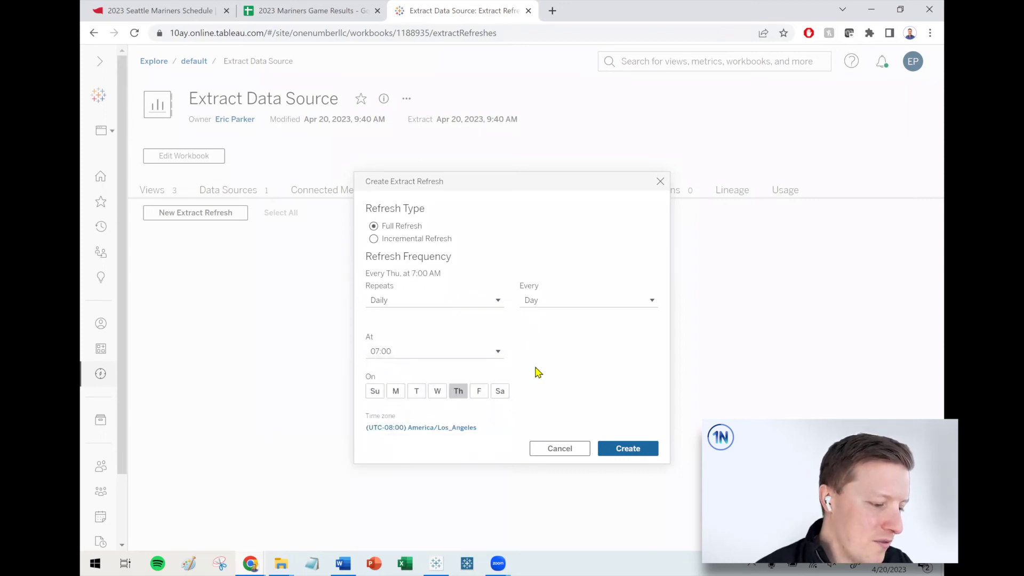
Schedule the full refresh on every day of the week except Friday, and create it.
left_click(375, 391)
left_click(395, 391)
left_click(416, 391)
left_click(437, 391)
left_click(479, 391)
left_click(500, 391)
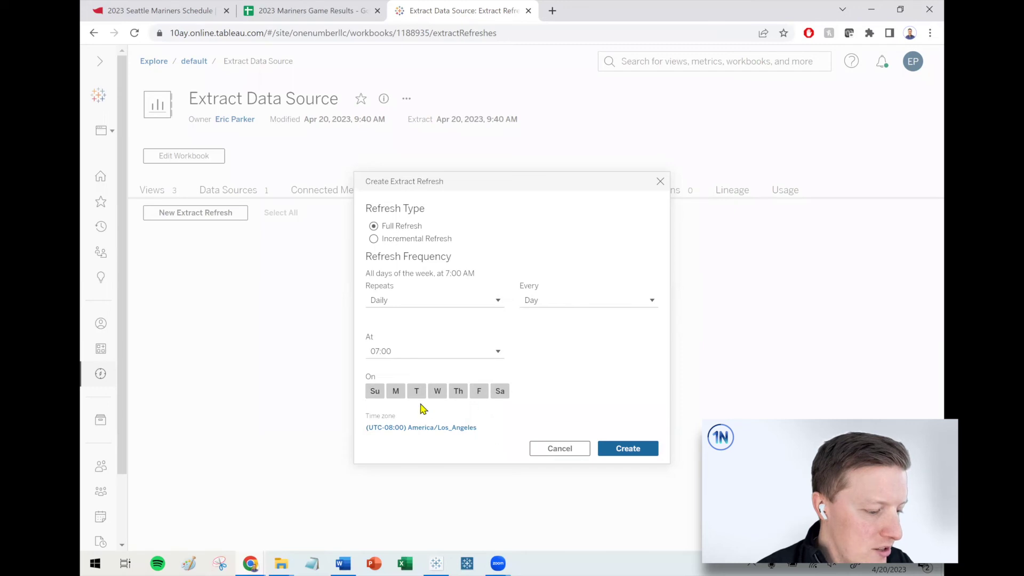
left_click(479, 393)
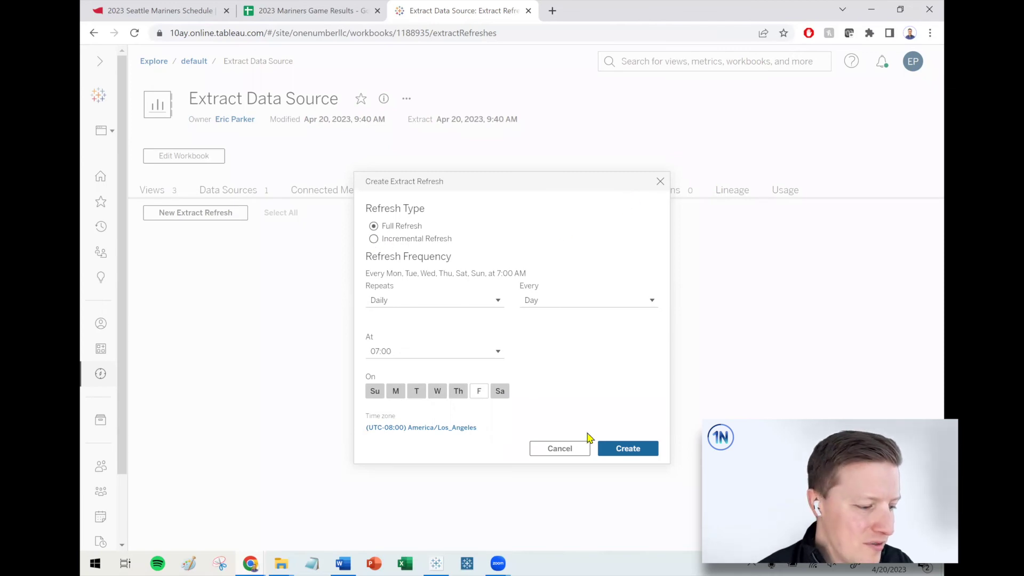
left_click(628, 449)
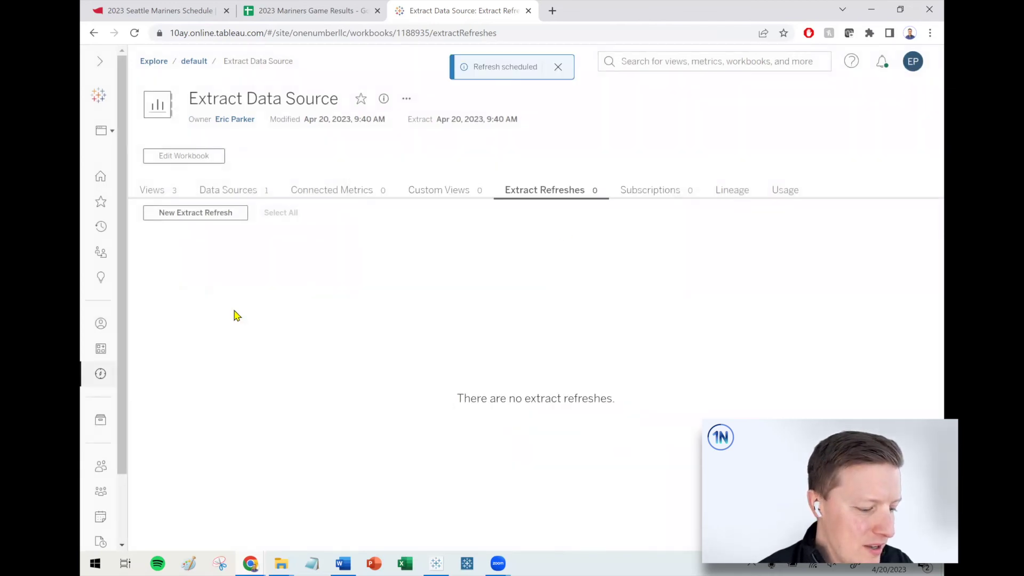
Create an incremental extract refresh that repeats every hour on Thursday.
left_click(227, 216)
left_click(376, 218)
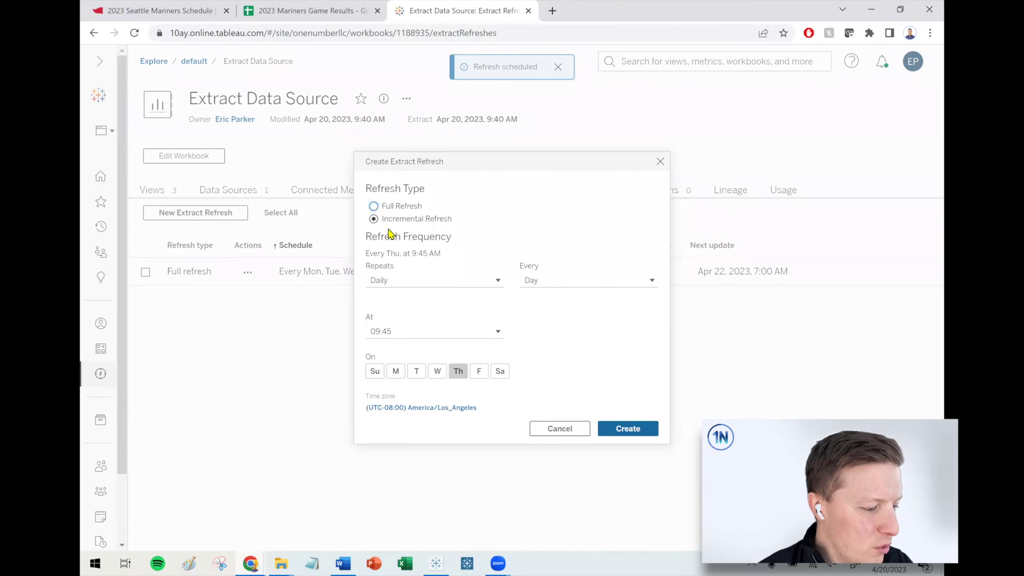
left_click(421, 282)
left_click(419, 299)
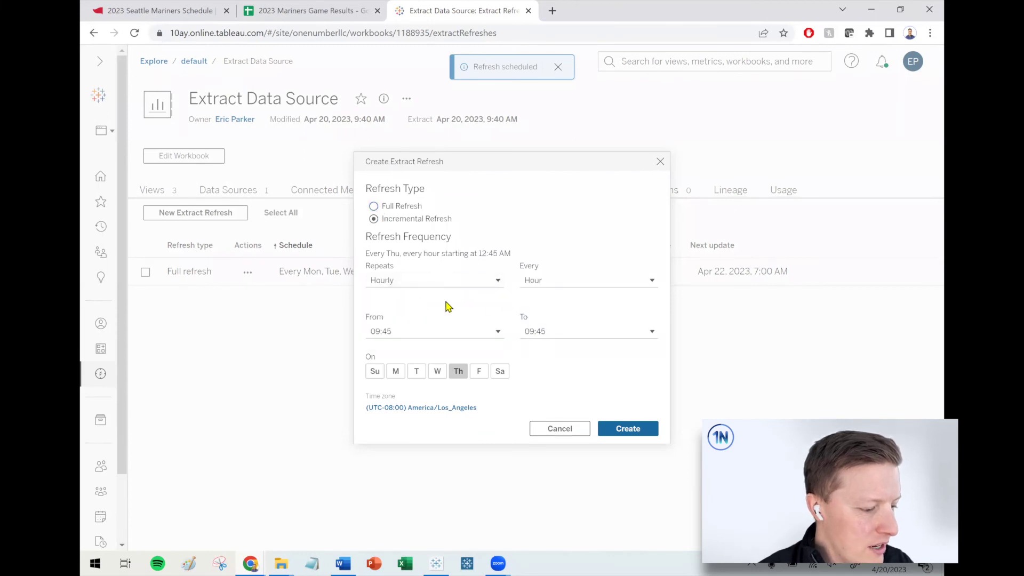
left_click(628, 428)
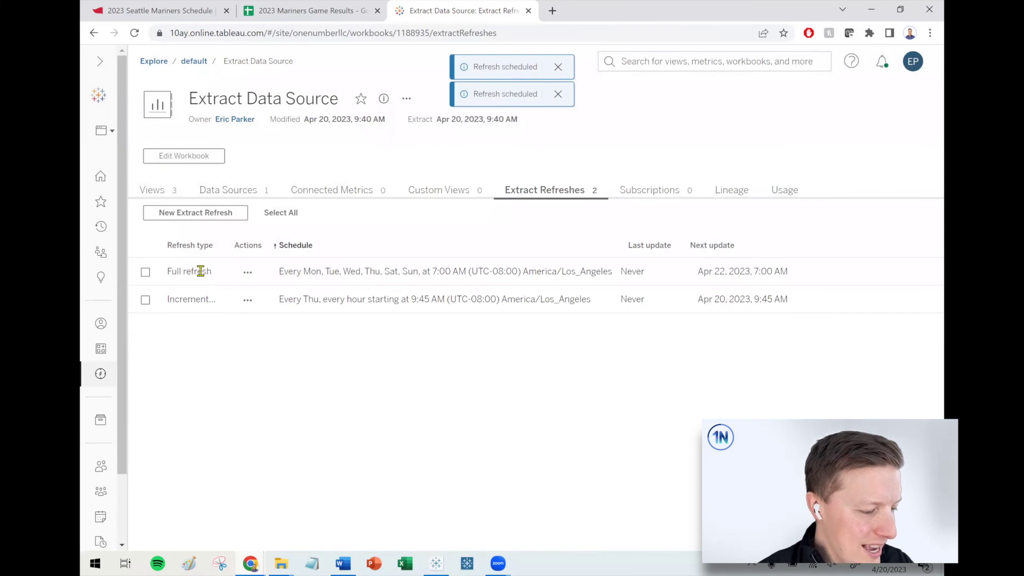
Delete both the full and the incremental extract refresh schedules from the workbook.
left_click(145, 300)
left_click(145, 272)
left_click(465, 213)
left_click(473, 268)
left_click(591, 316)
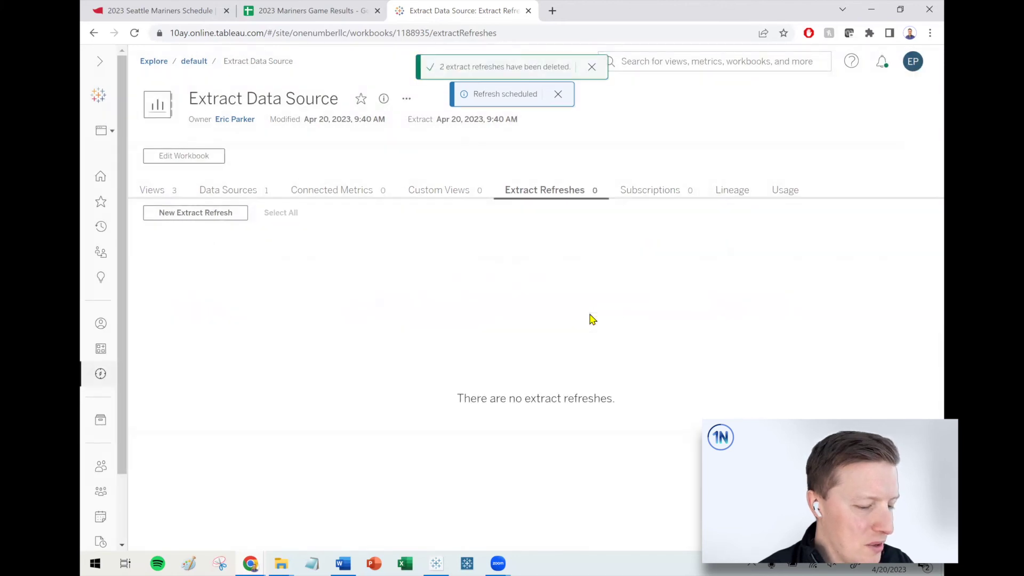
Switch to Tableau Desktop and check the file types offered for saving the workbook as a copy, without saving.
left_click(436, 563)
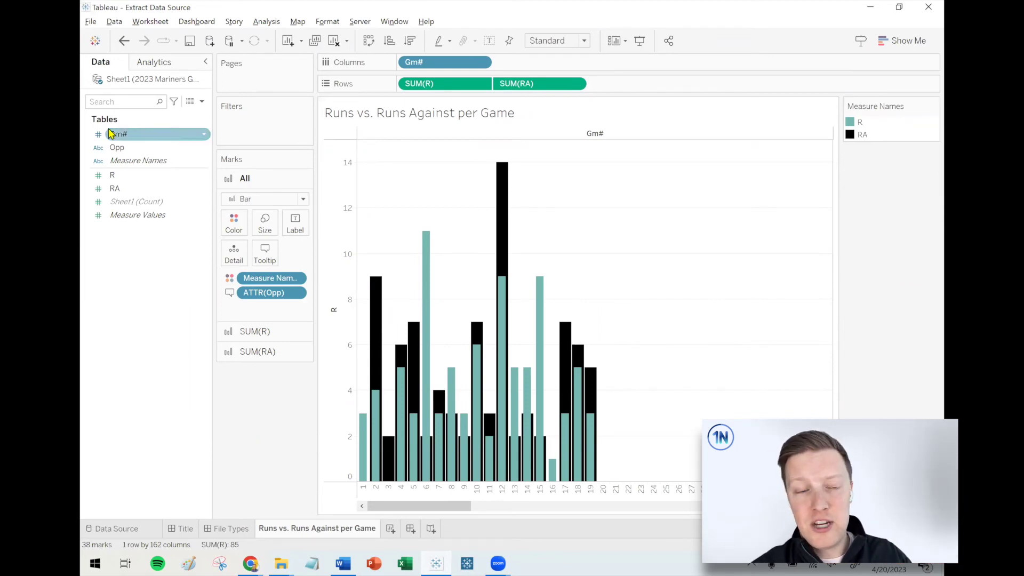
left_click(91, 21)
left_click(112, 92)
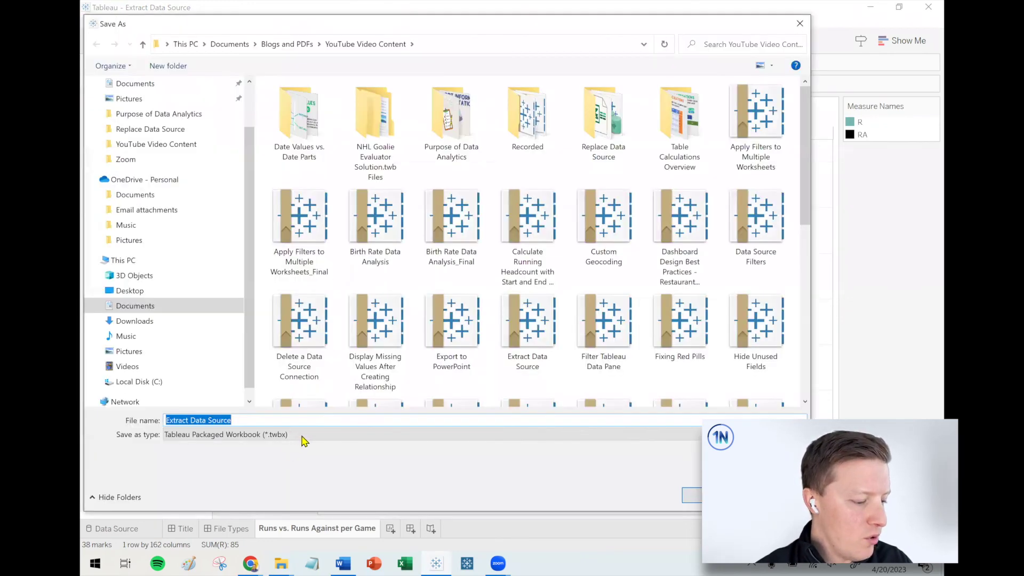
left_click(305, 440)
left_click(300, 51)
left_click_drag(295, 25, 309, 114)
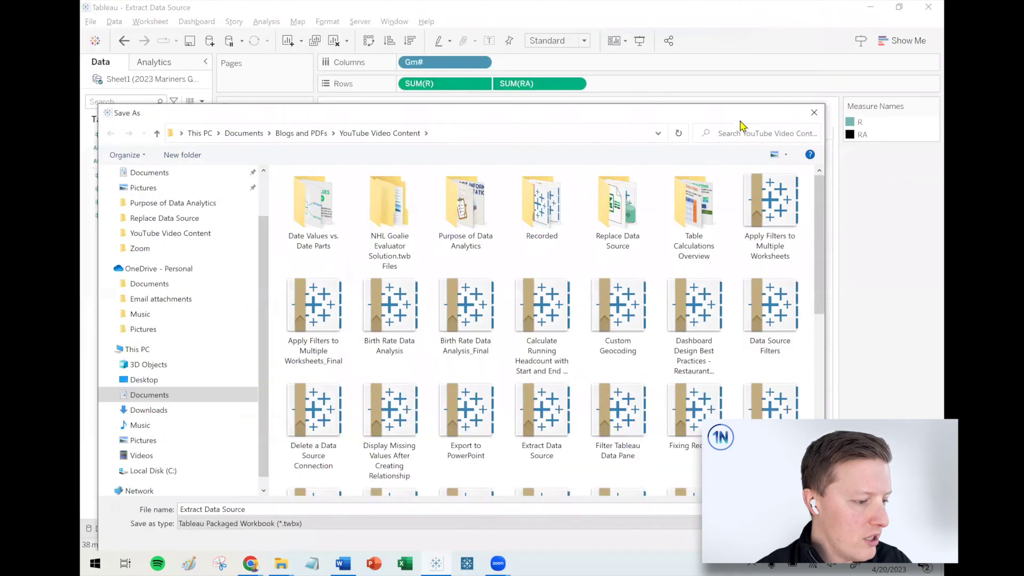
left_click(814, 112)
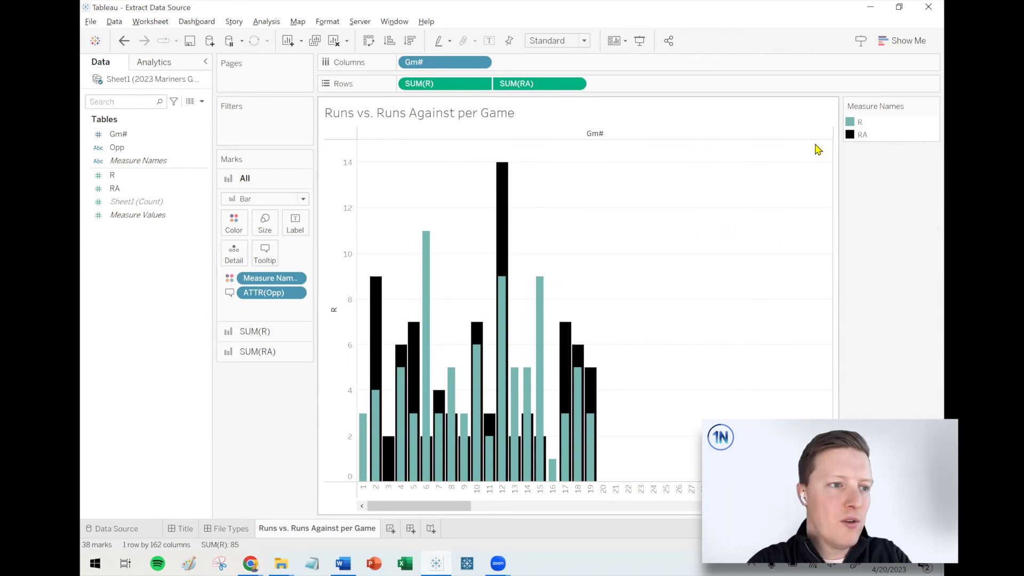
Inspect the Sheet1 extract's properties, widening the dialog to read the full database path, and close it.
right_click(187, 85)
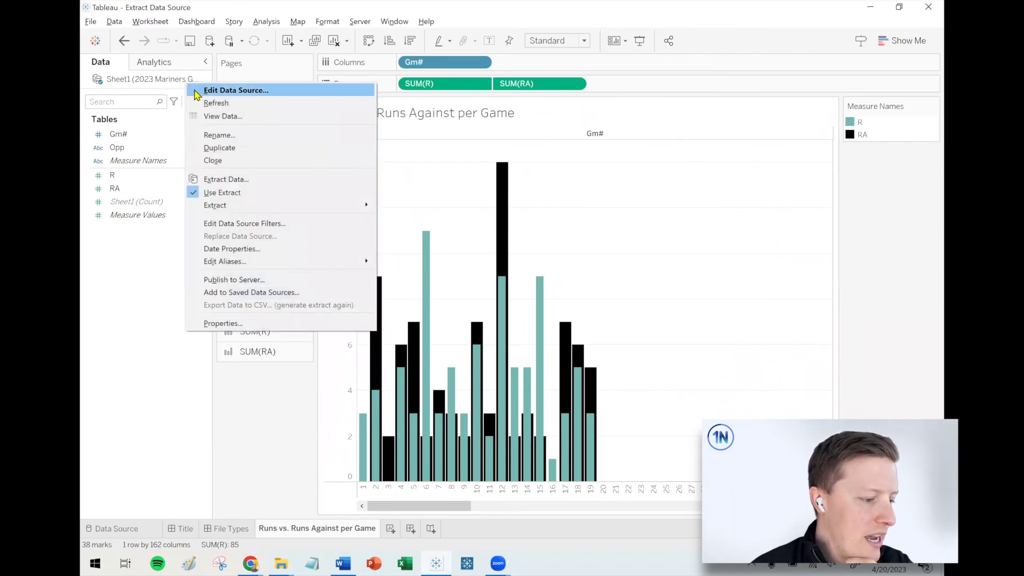
mouse_move(256, 206)
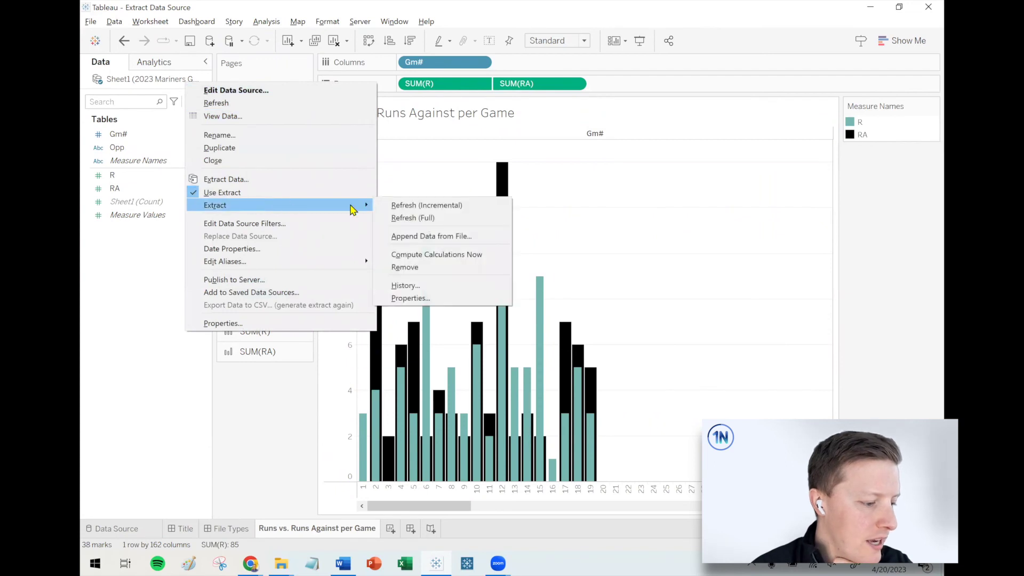
left_click(443, 298)
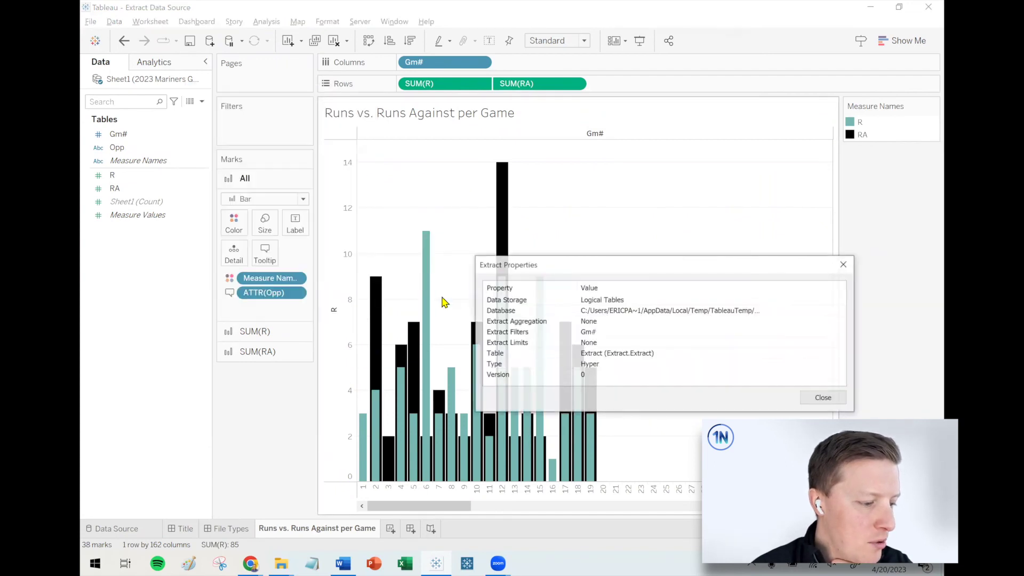
left_click(562, 314)
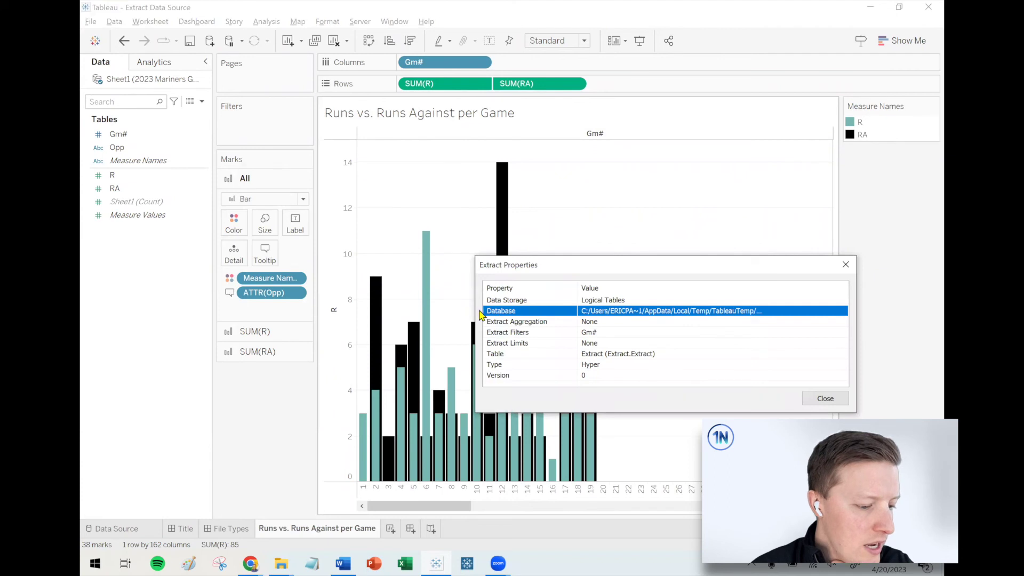
left_click_drag(477, 314, 269, 315)
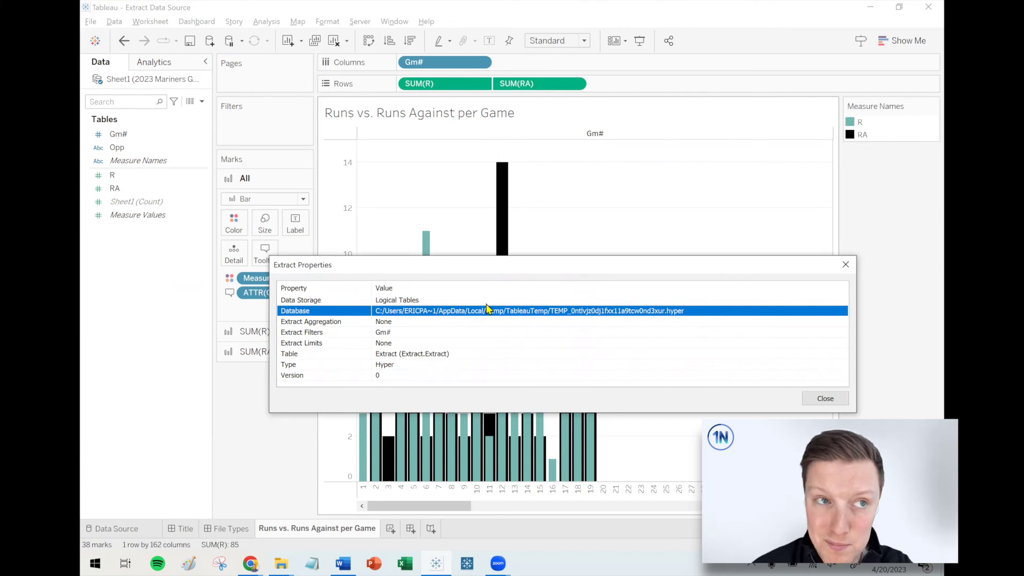
left_click(846, 265)
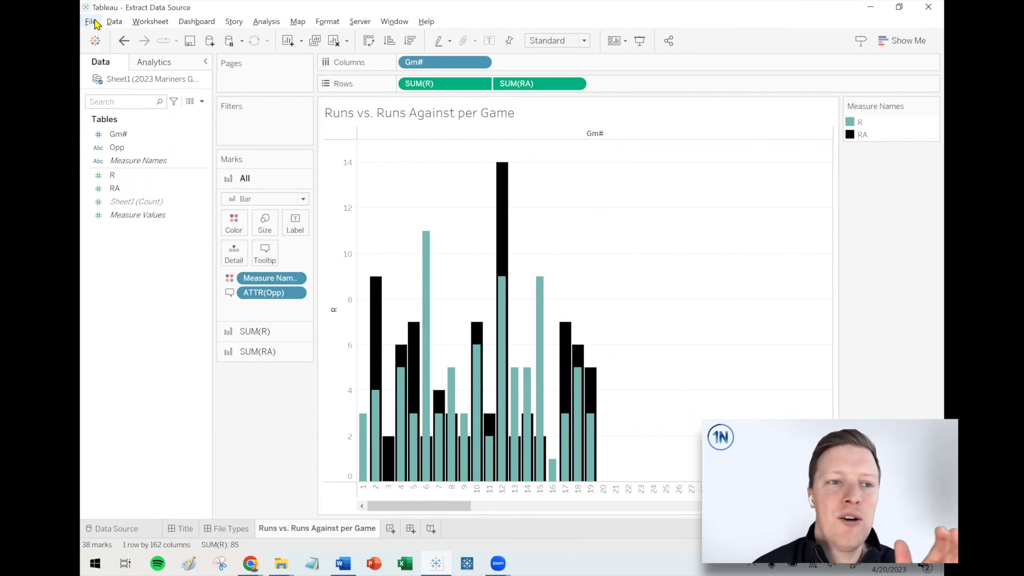
Review the refresh history of the Sheet1 extract and close it.
right_click(119, 81)
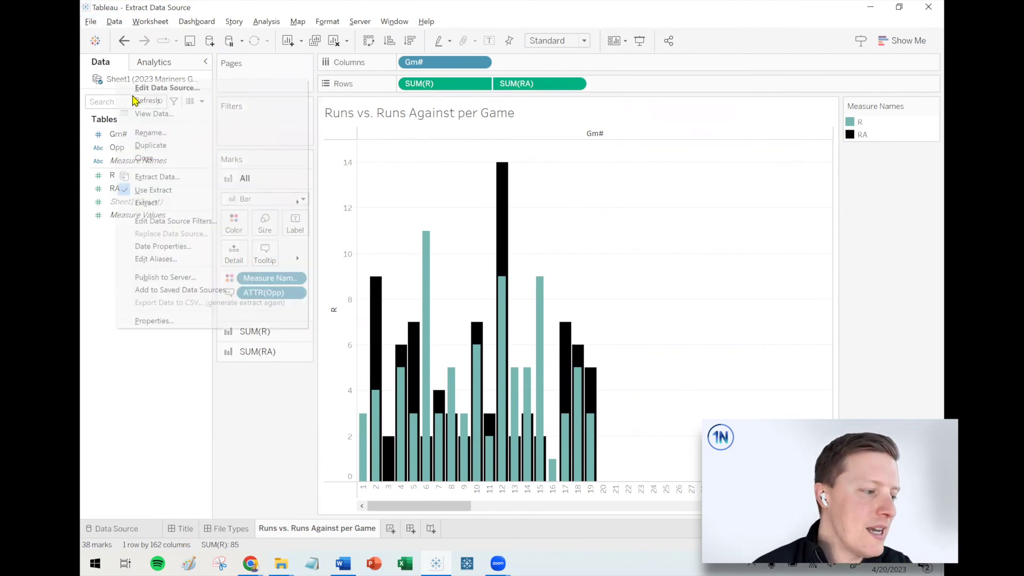
left_click(105, 293)
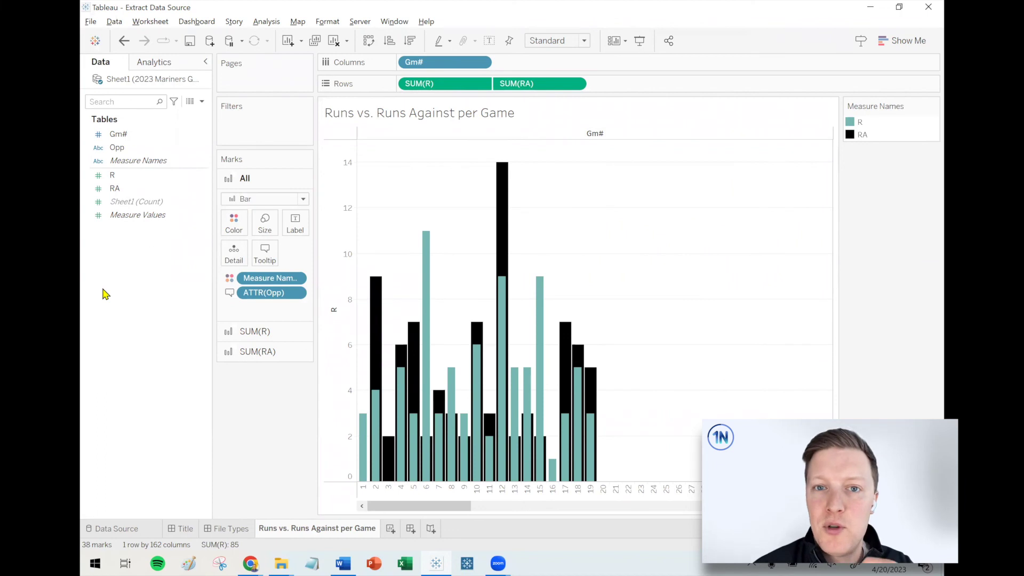
right_click(116, 78)
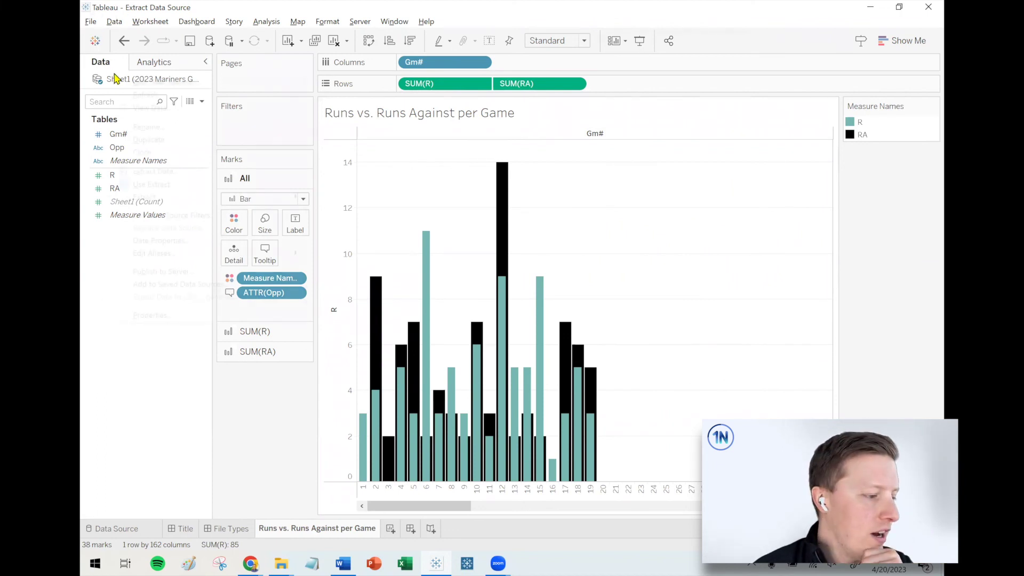
mouse_move(172, 197)
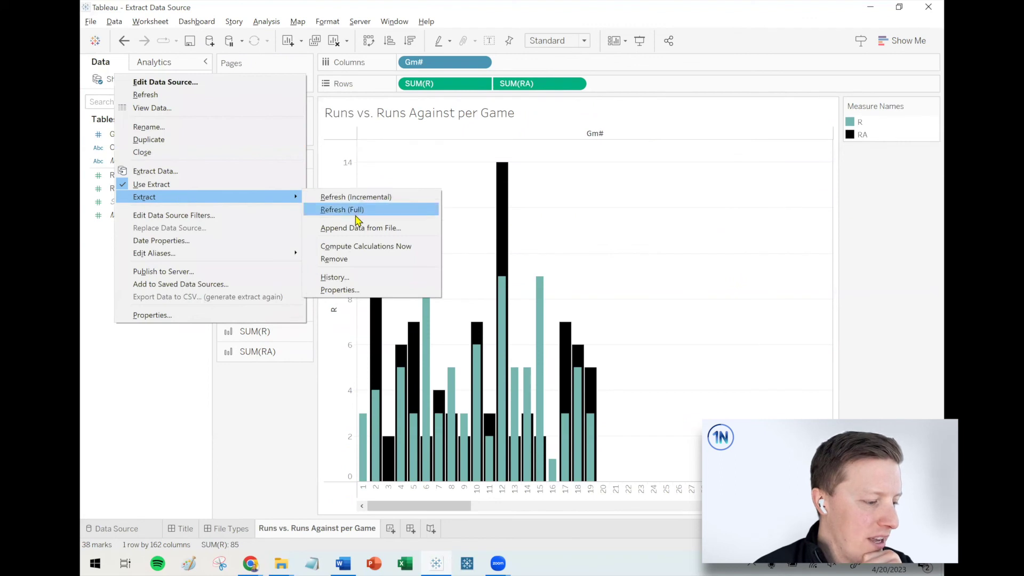
left_click(335, 277)
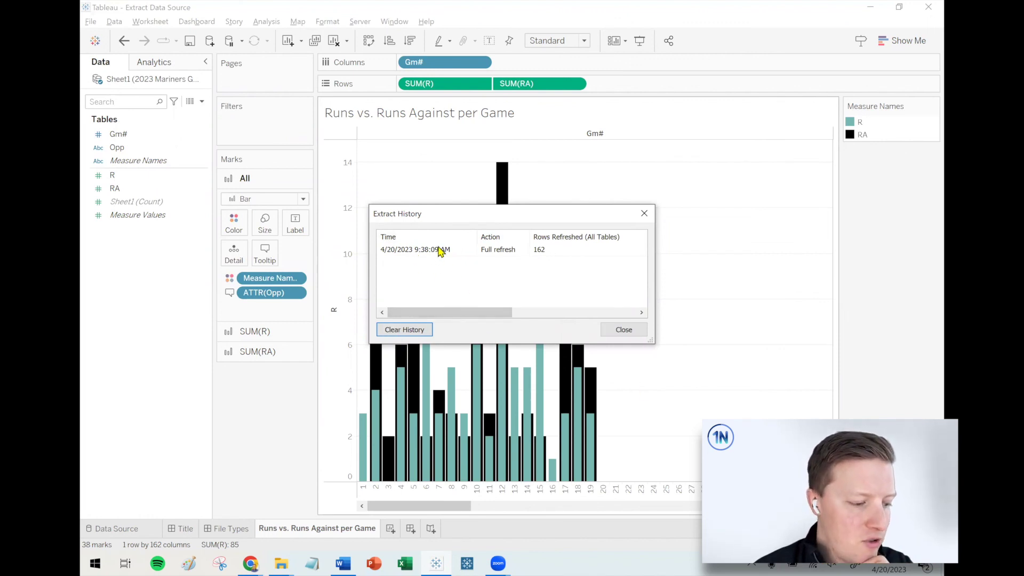
left_click(644, 215)
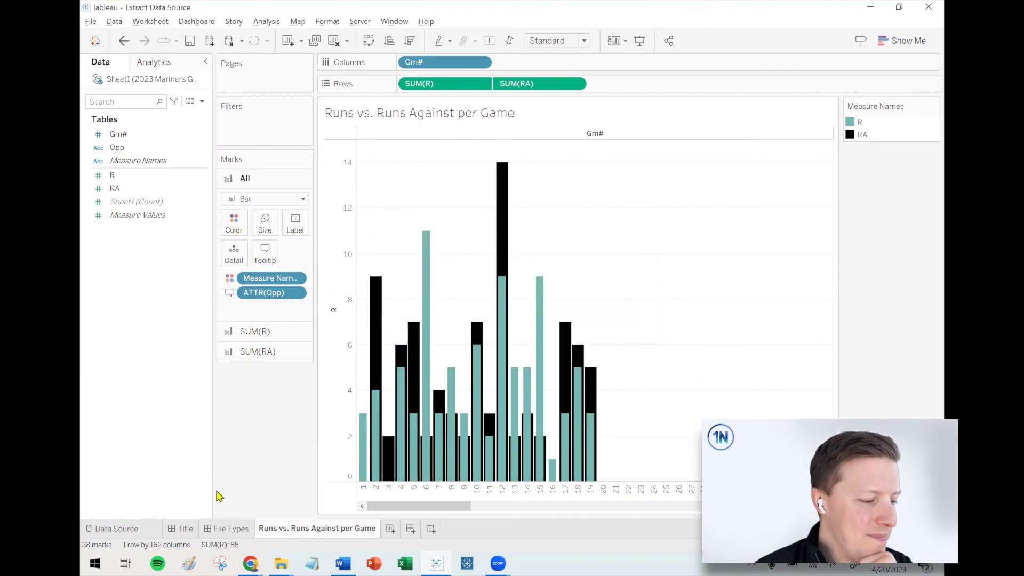
View the File Types dashboard and return to the Title dashboard.
left_click(235, 529)
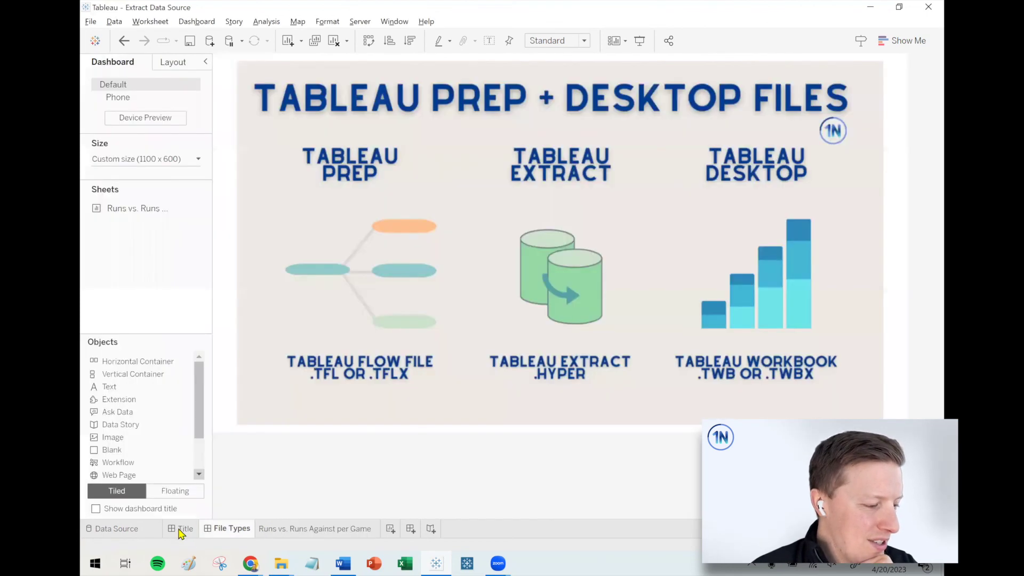
left_click(181, 530)
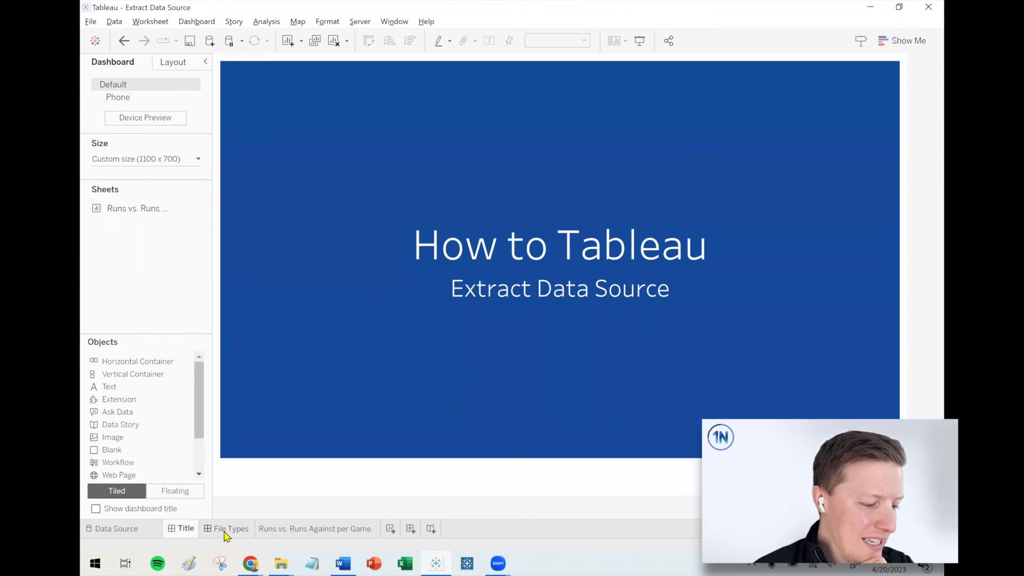